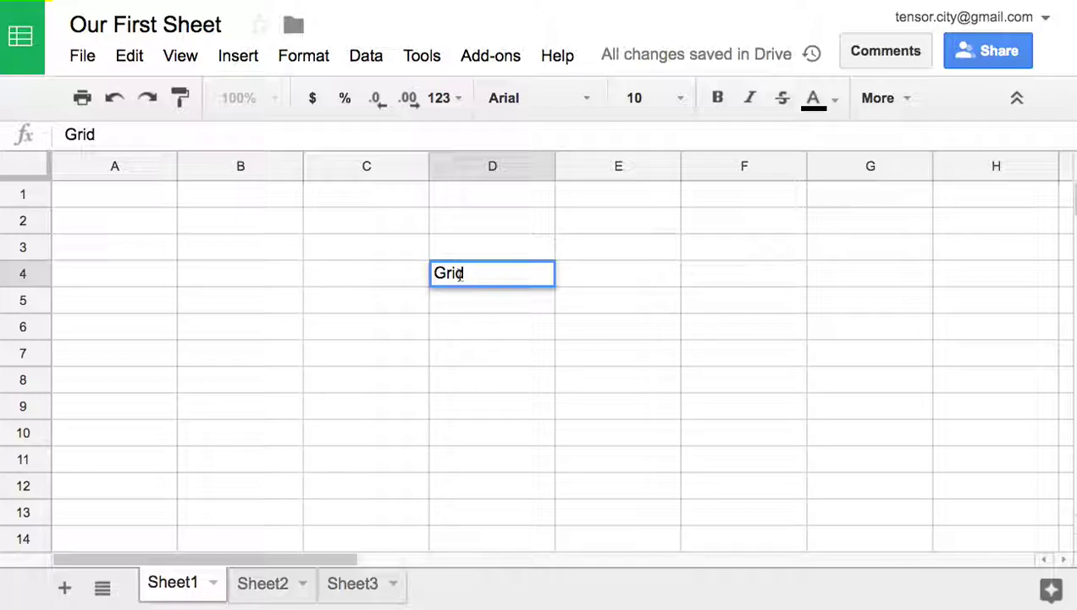
Highlight rows 1, 2 and 3 in turn, and enter "Row" in cell A3
left_click(36, 198)
left_click(36, 222)
left_click(36, 249)
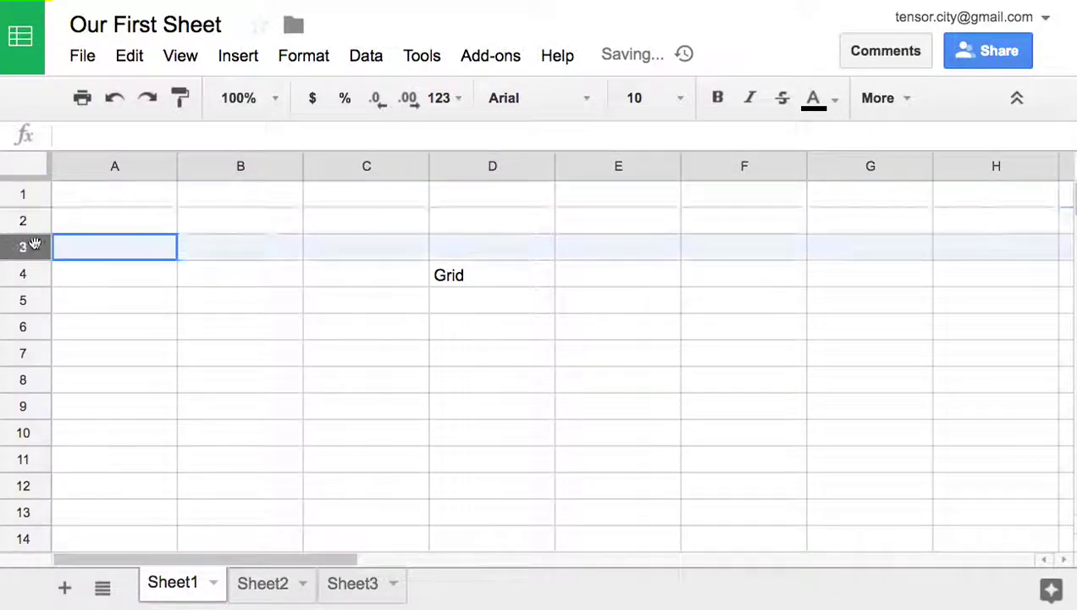
left_click(118, 249)
type("Row")
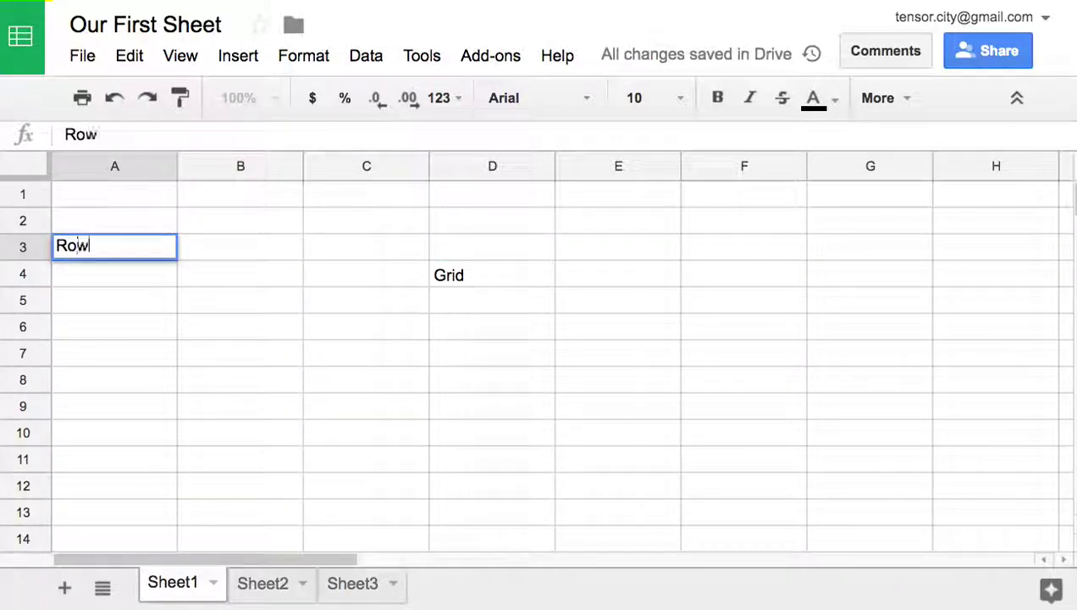
Highlight columns A through D one after another, and enter "Column" in cell B1
left_click(123, 171)
left_click(241, 166)
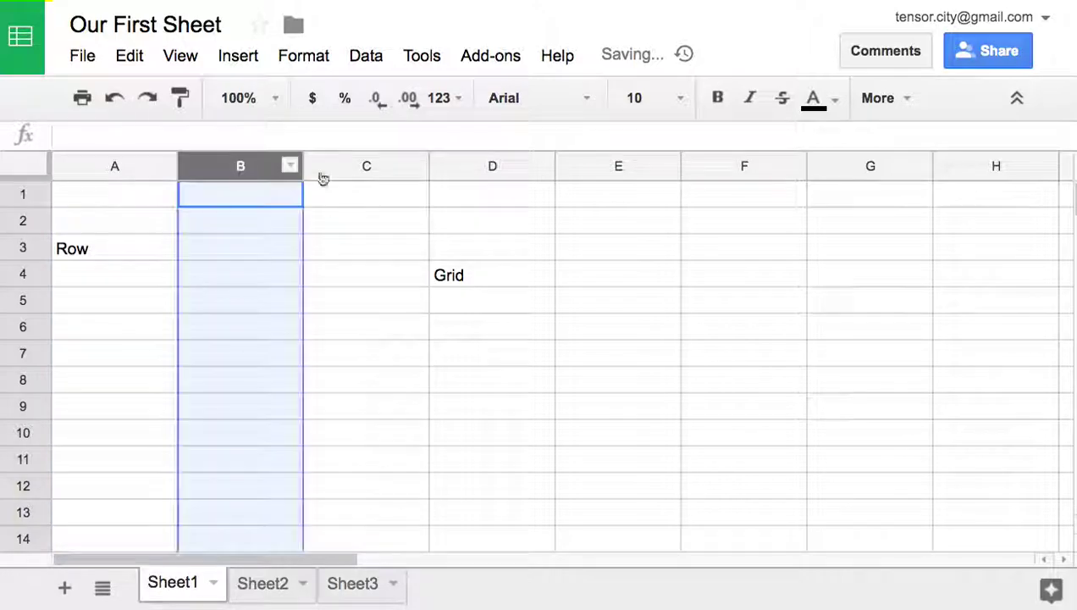
left_click(373, 168)
left_click(482, 170)
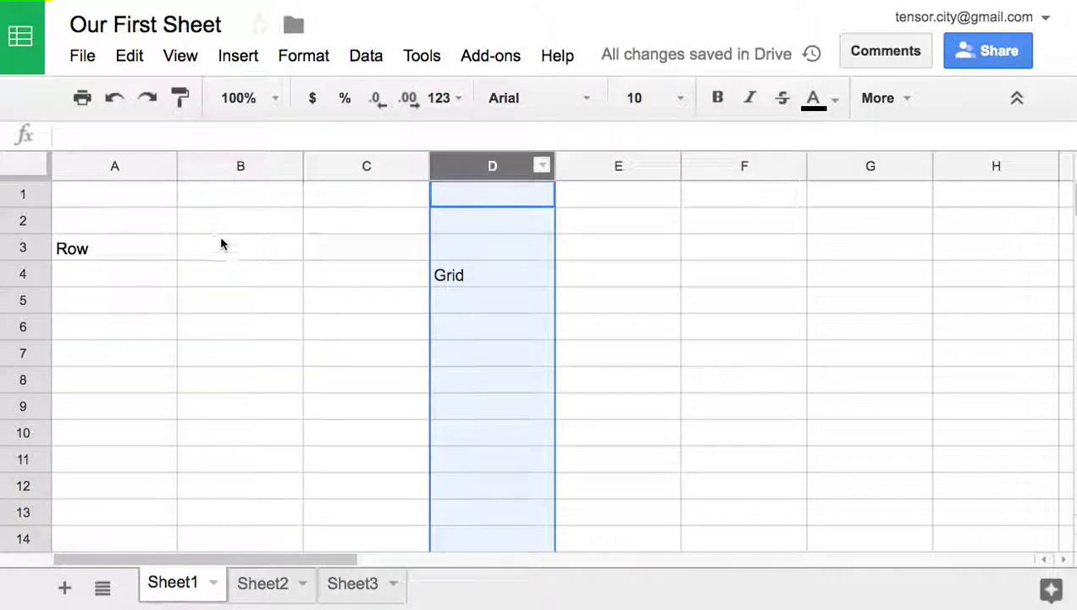
left_click(245, 200)
type("Co")
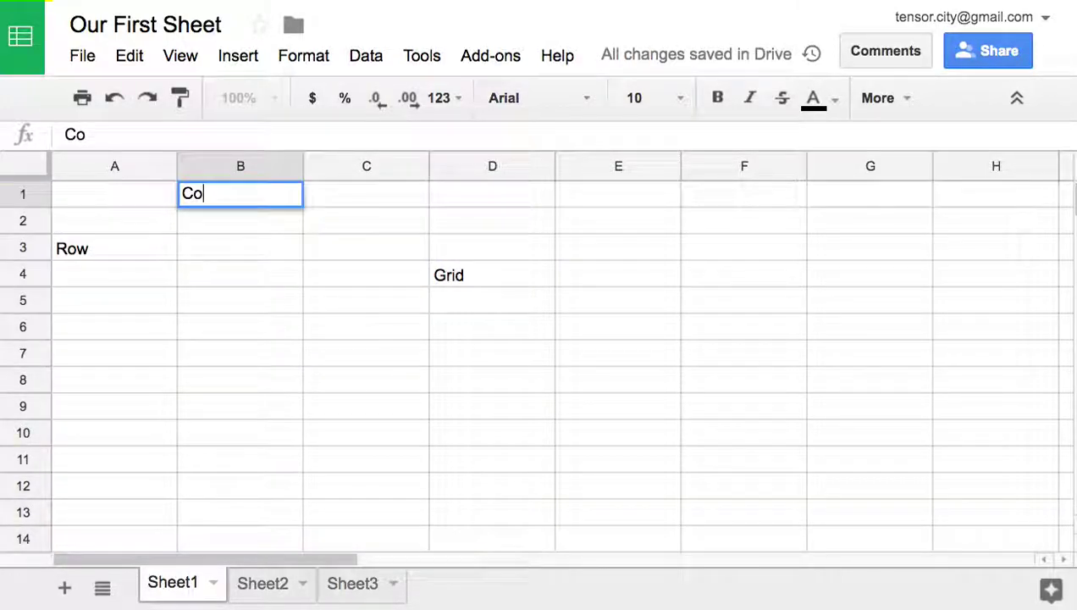
type("lumn")
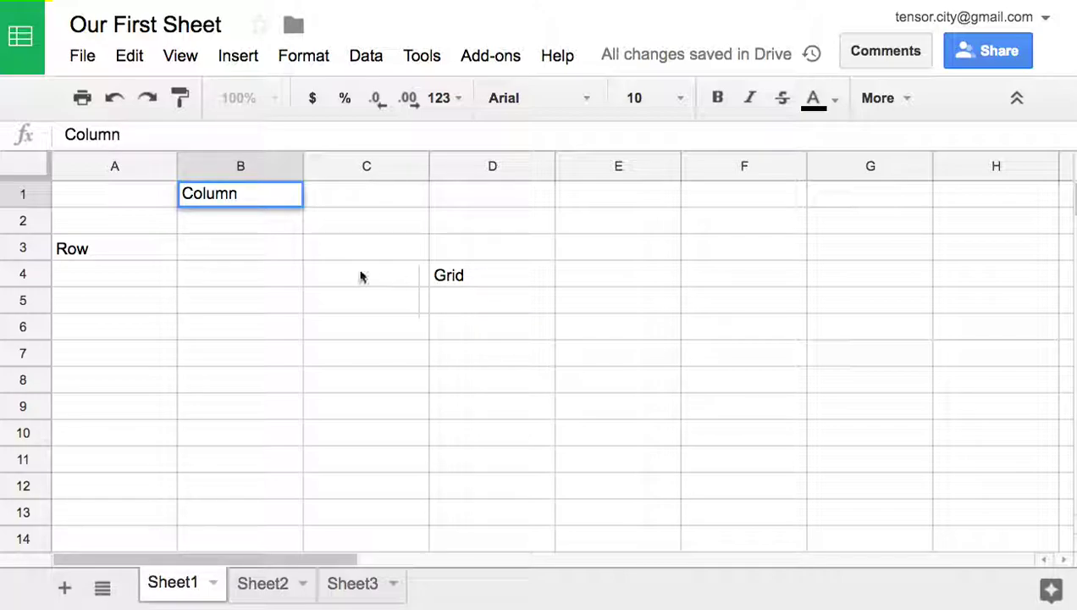
Enter "Cell" in cell C3, where column C meets row 3
left_click(319, 247)
left_click(319, 277)
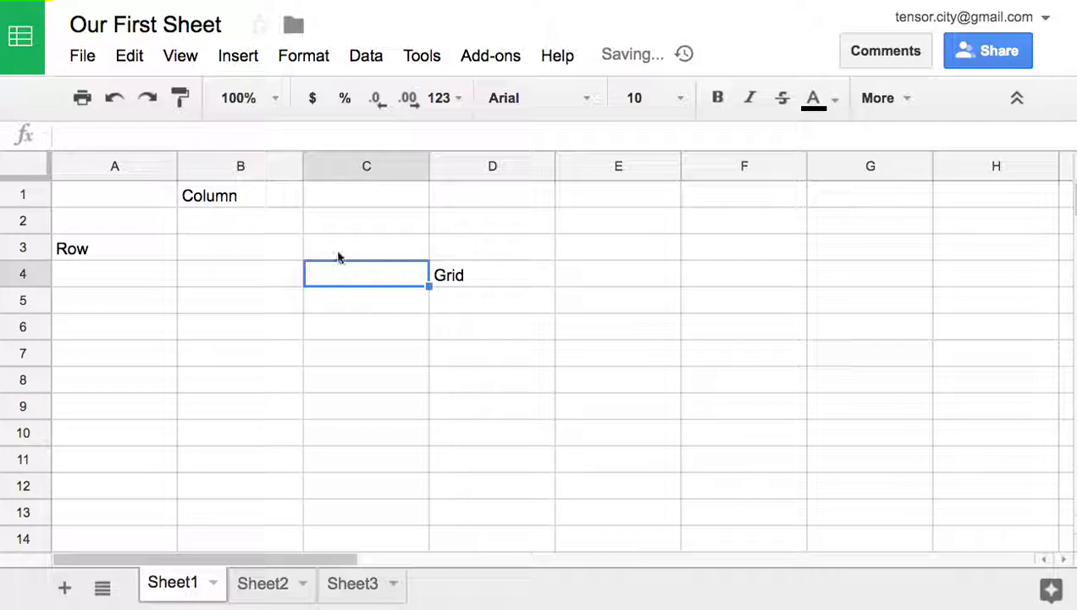
left_click(338, 255)
type("Cell")
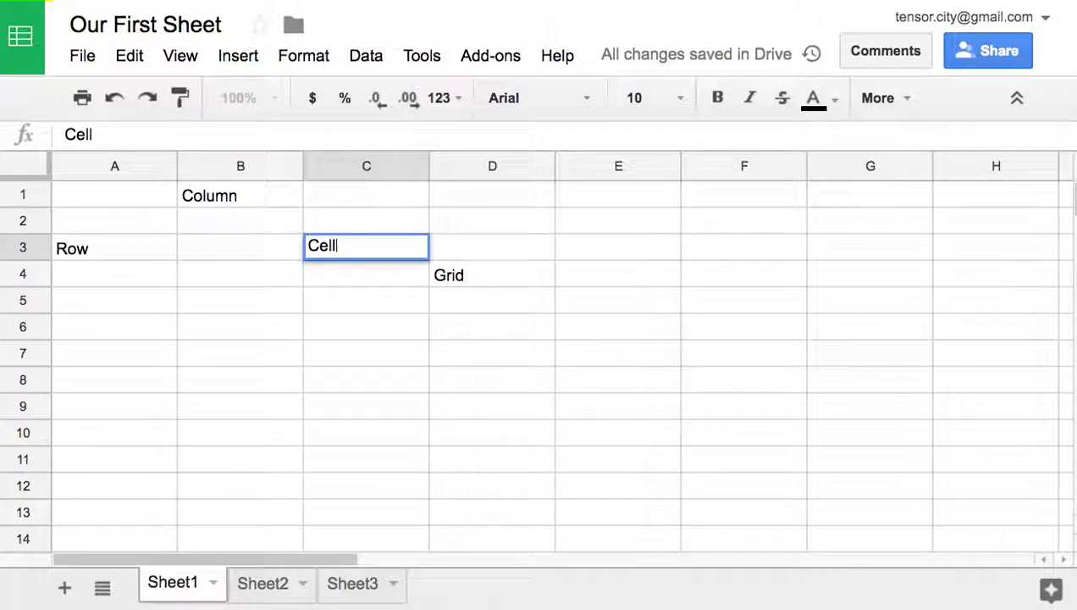
left_click(370, 285)
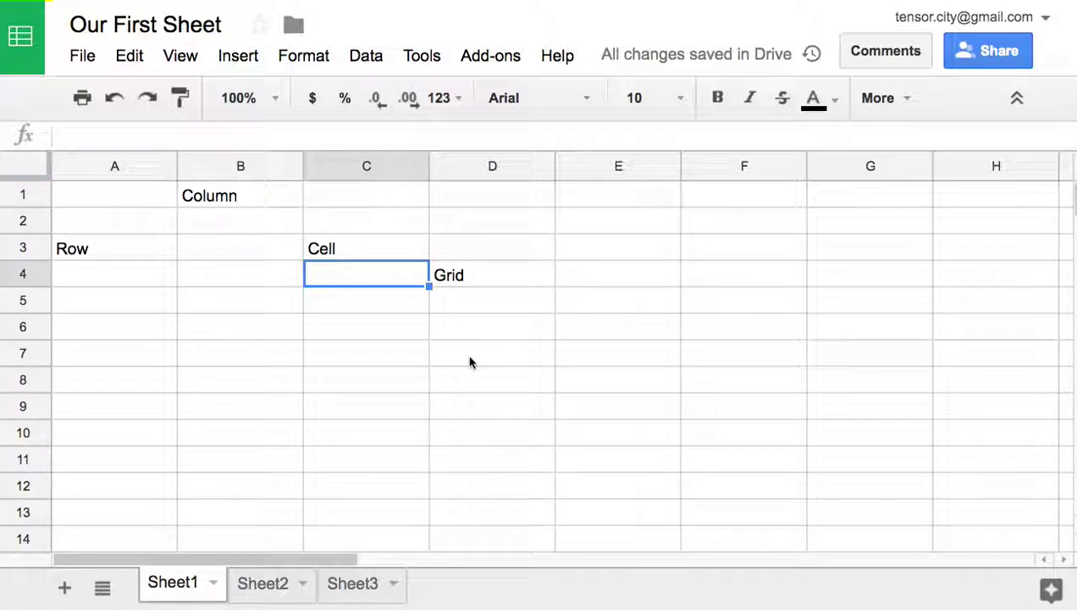
Enter the cell's own address, "E5", as text in cell E5
left_click(621, 302)
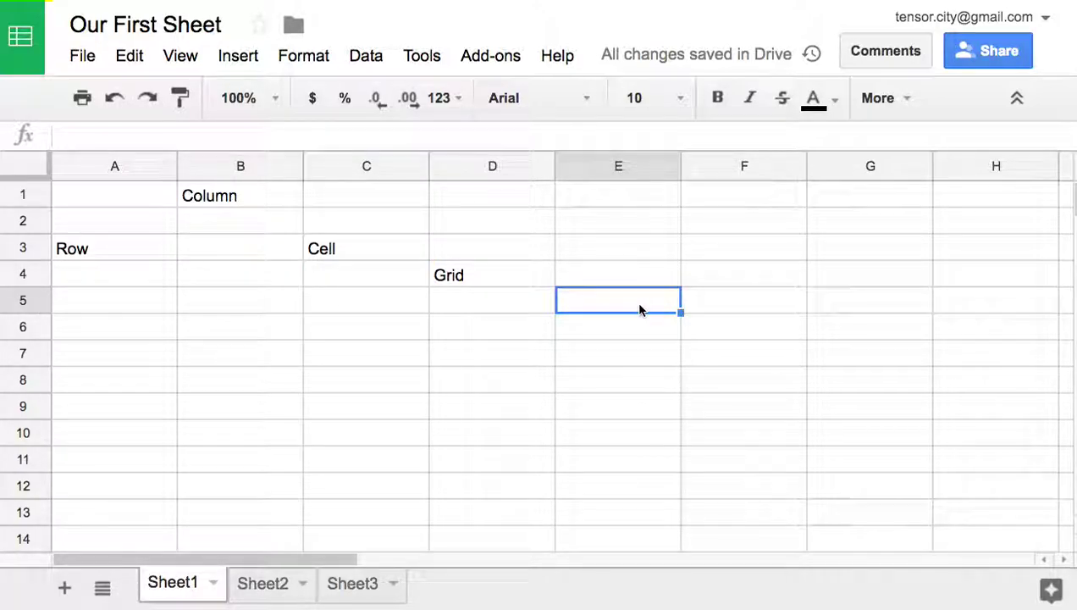
type("E5")
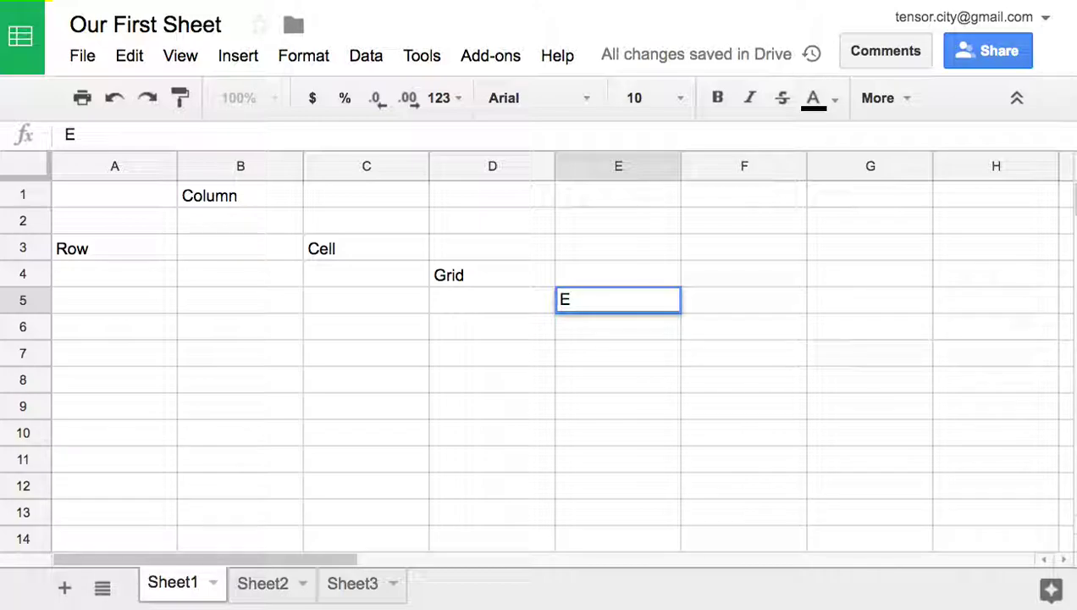
left_click(630, 362)
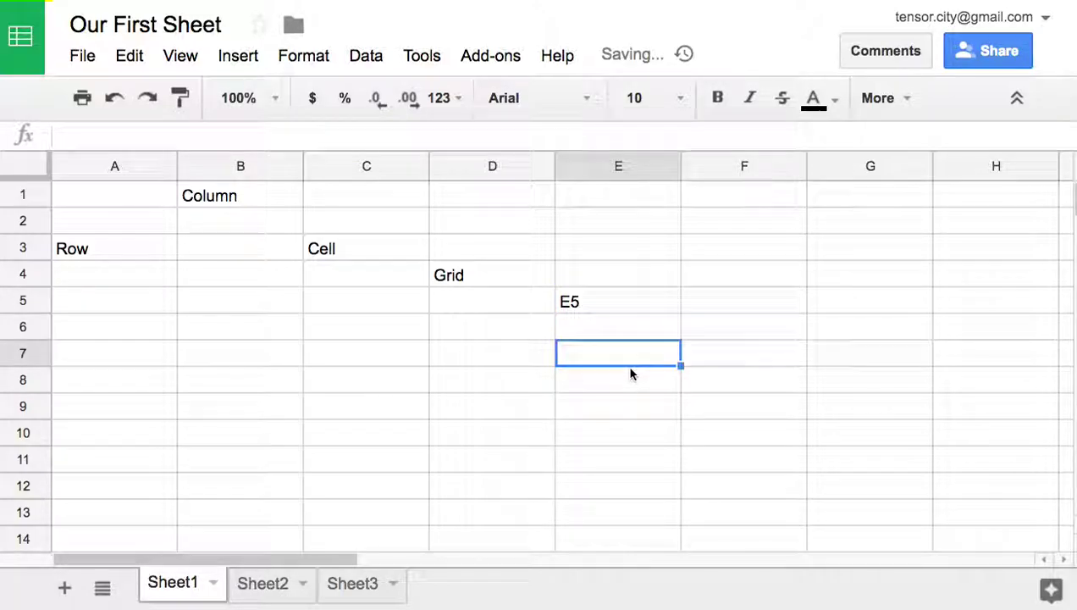
Clear all the sample labels from the range A1:E9 on Sheet1
left_click_drag(108, 204, 606, 408)
key("Delete")
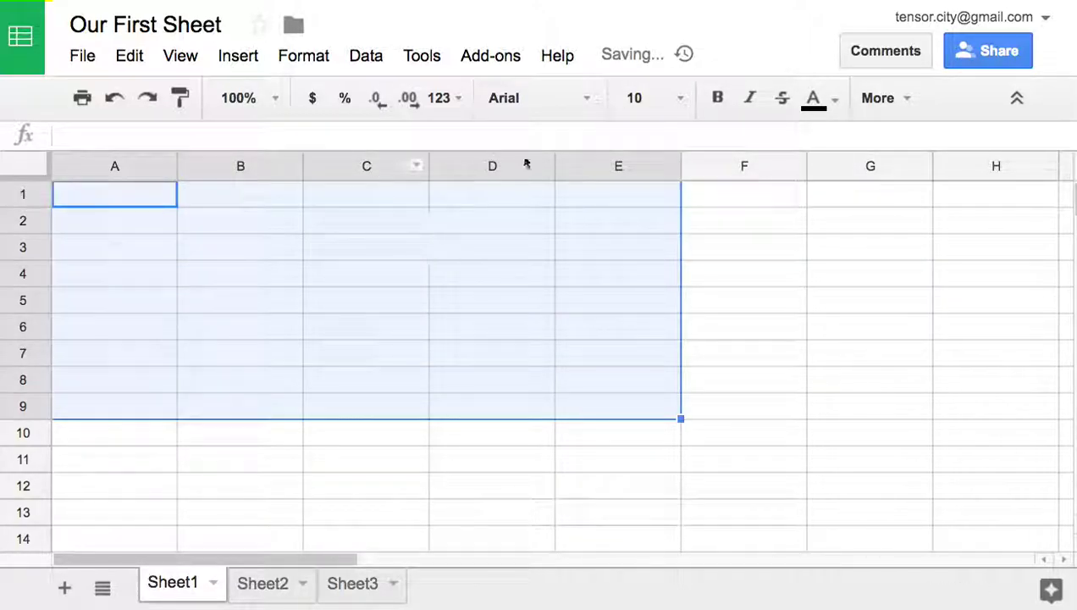
left_click(469, 207)
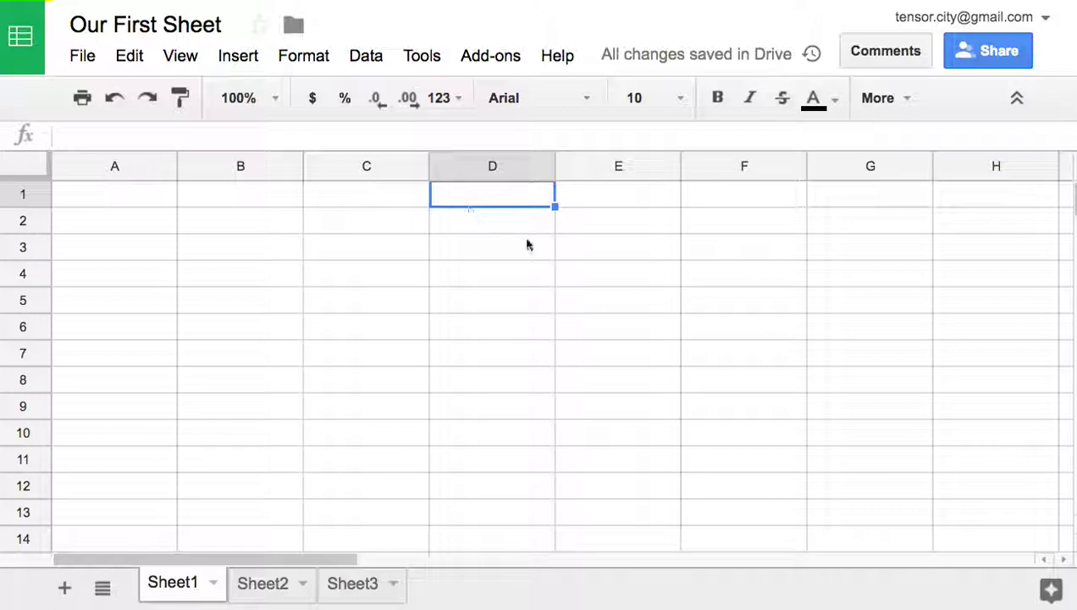
Enter the number 20 in cell C3
left_click(377, 252)
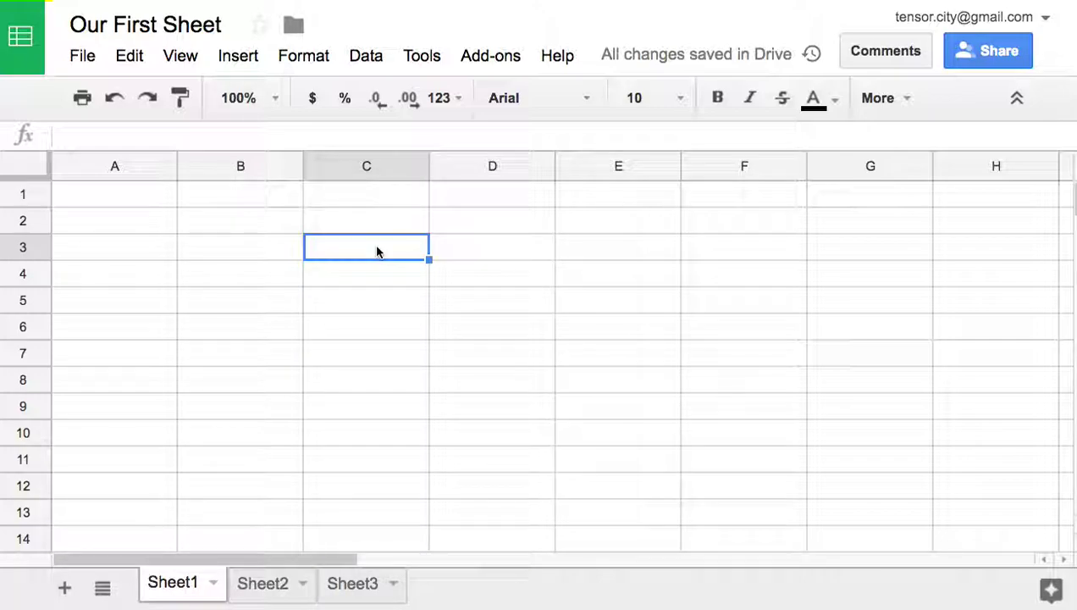
type("2")
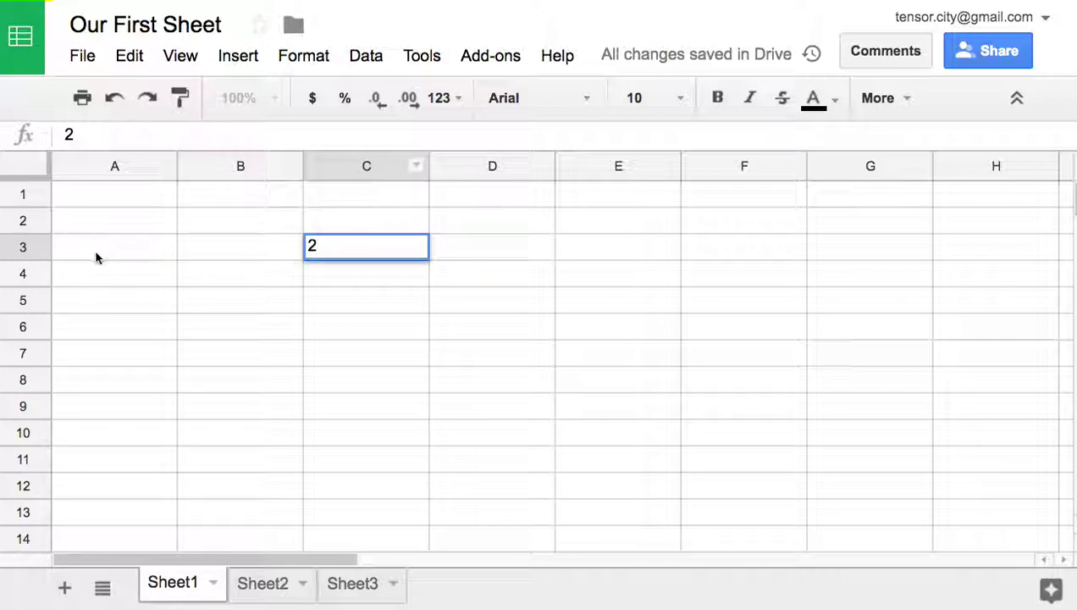
type("0")
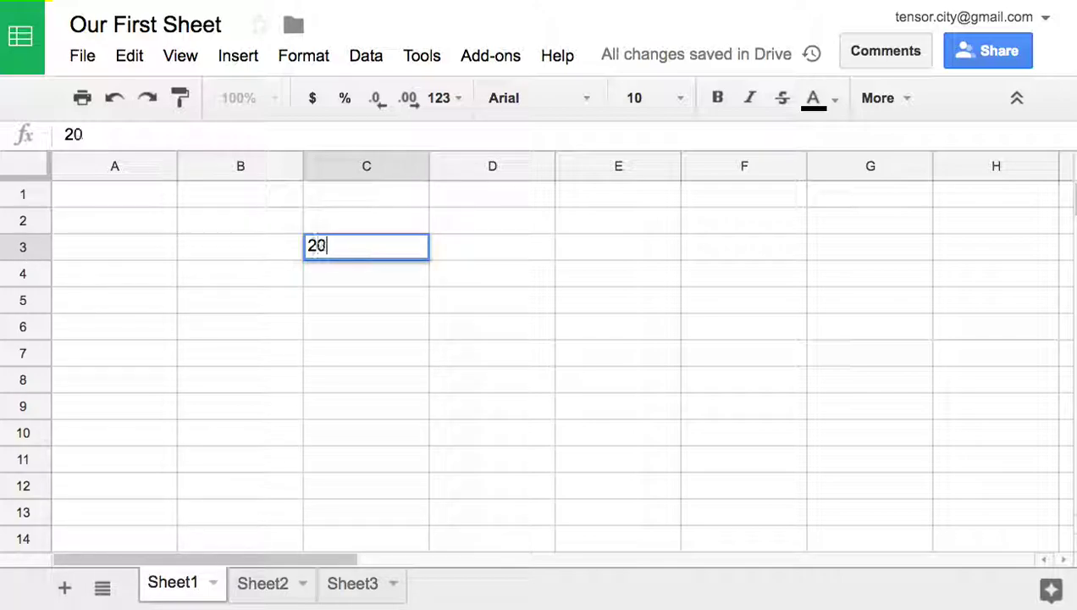
left_click(385, 276)
Enter the formula =C3 in cell D4 so it references the value in C3
left_click(494, 280)
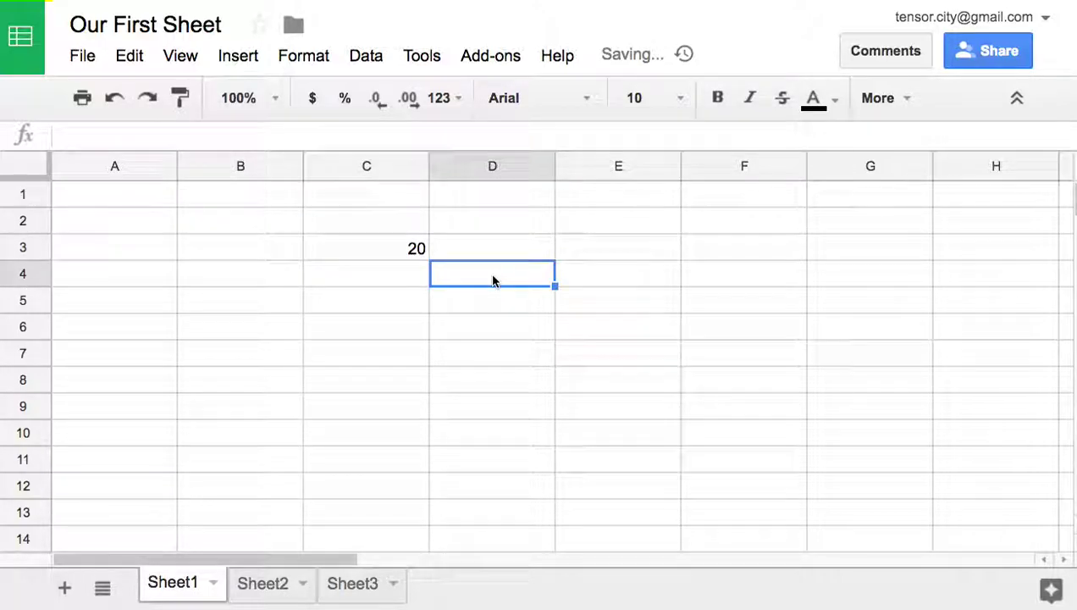
type("=")
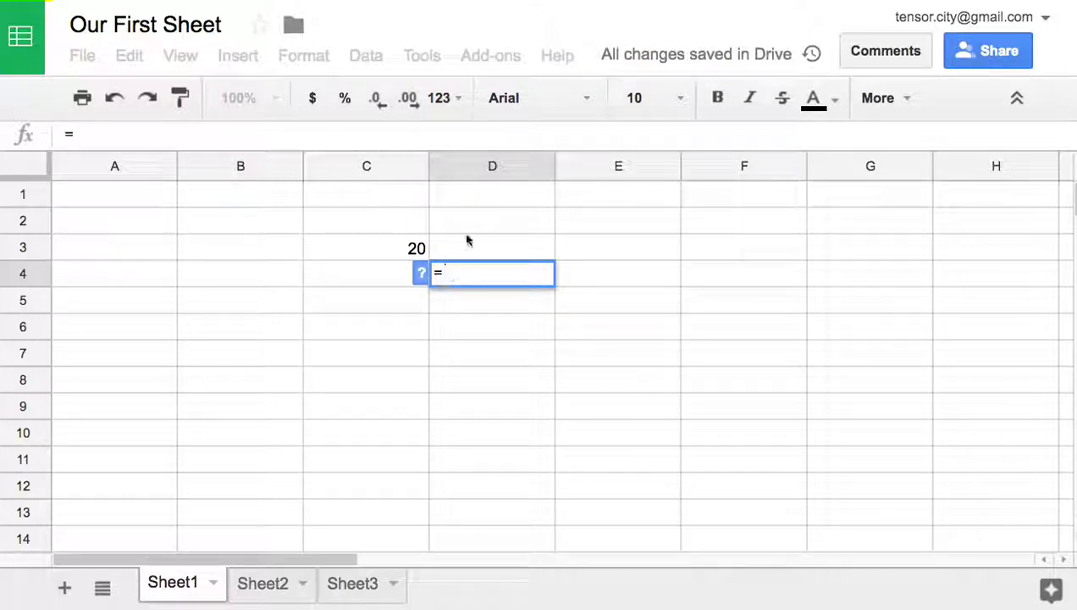
left_click(409, 248)
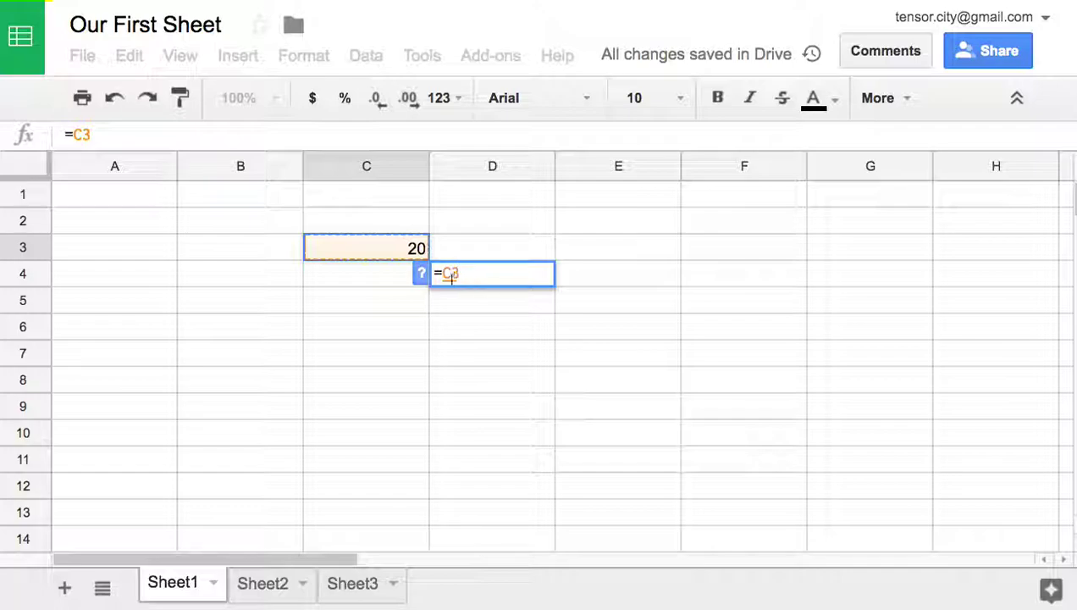
key("Return")
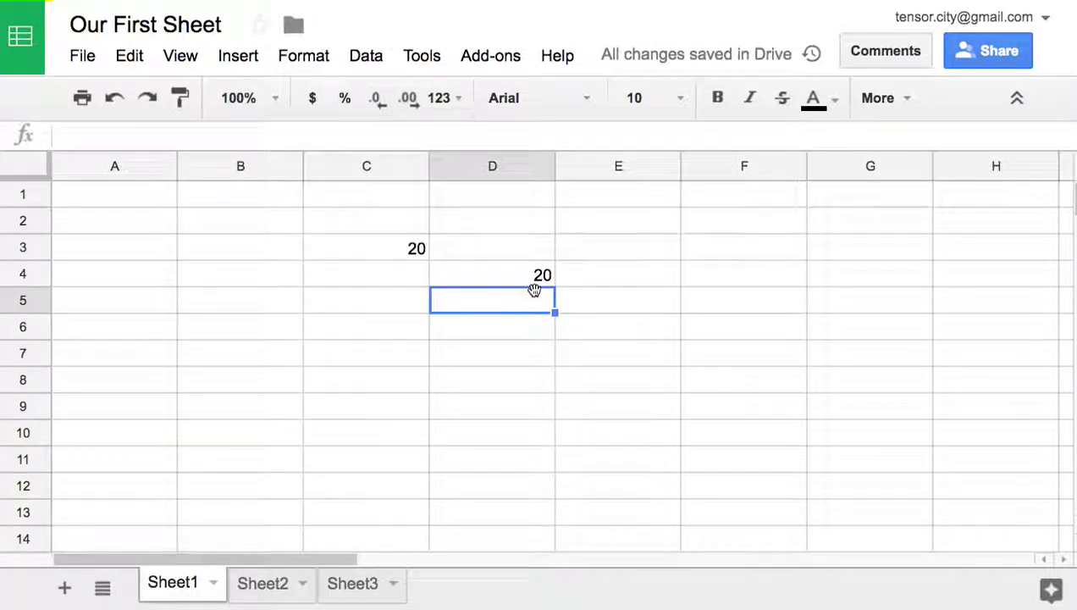
Enter 1 in B2 and 2 in B3, autofill the series down to B11, and enter "Drag" in B12
left_click(204, 229)
type("1")
key("Return")
type("2")
left_click_drag(280, 222, 292, 254)
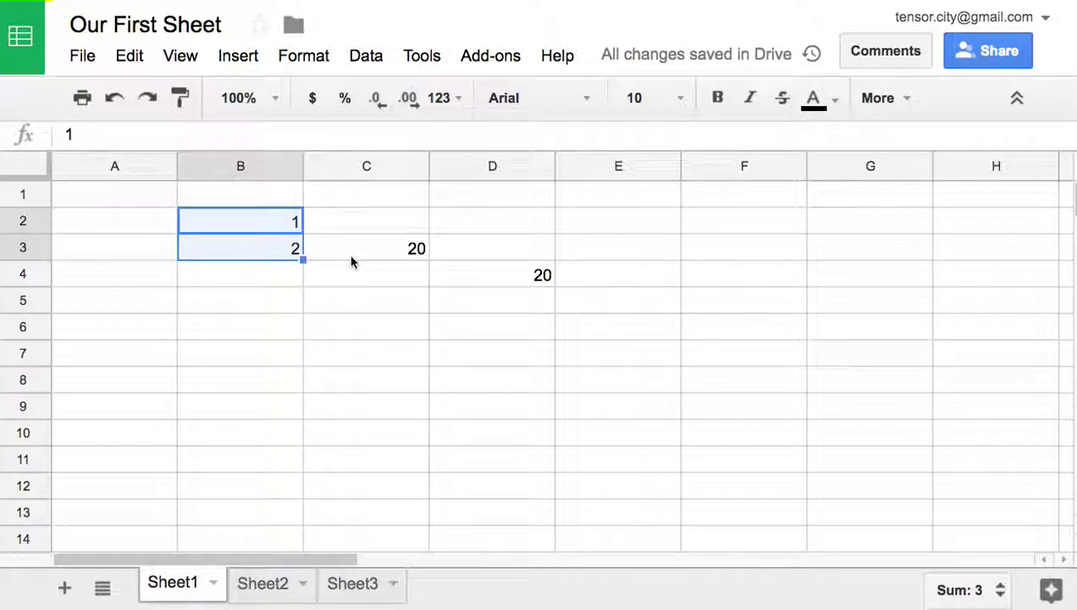
left_click_drag(302, 259, 292, 468)
left_click(293, 487)
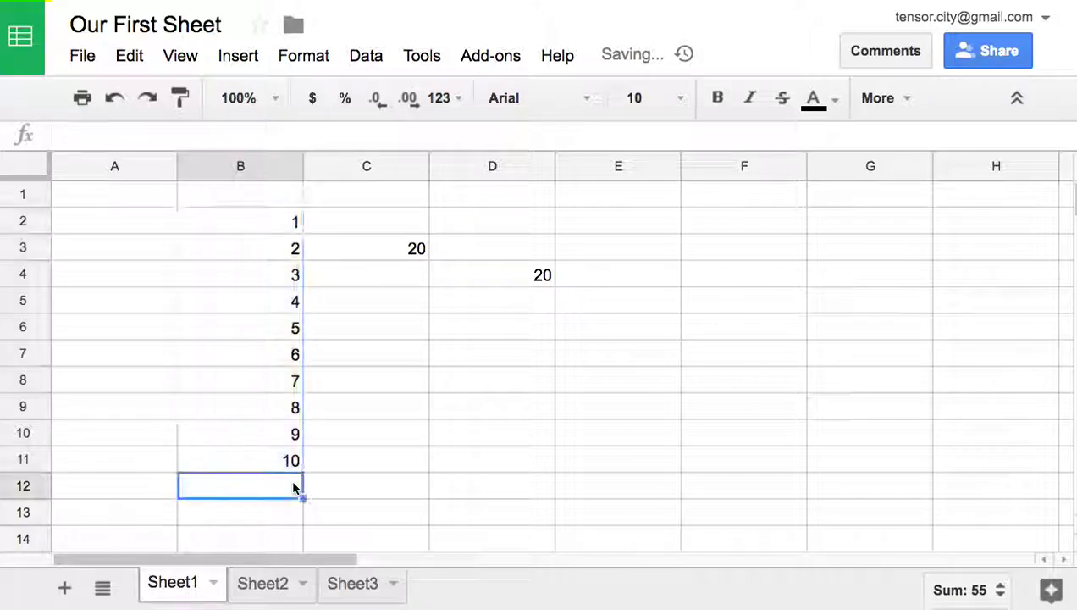
type("Drag")
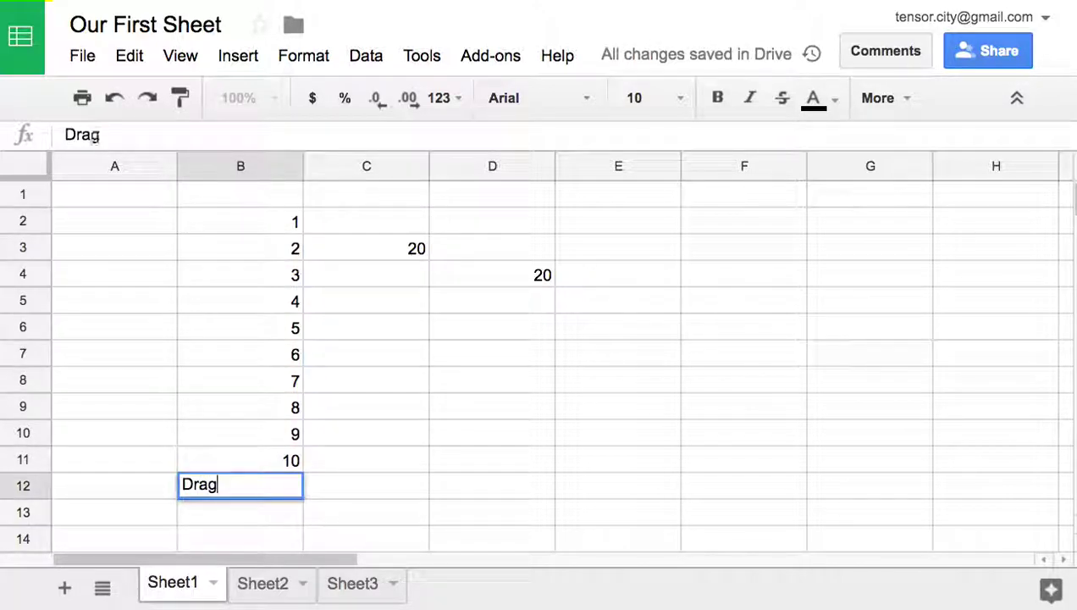
Change B3 to 3 and B4 to 5, and extend the odd-number series down to 19 in B11
left_click(296, 256)
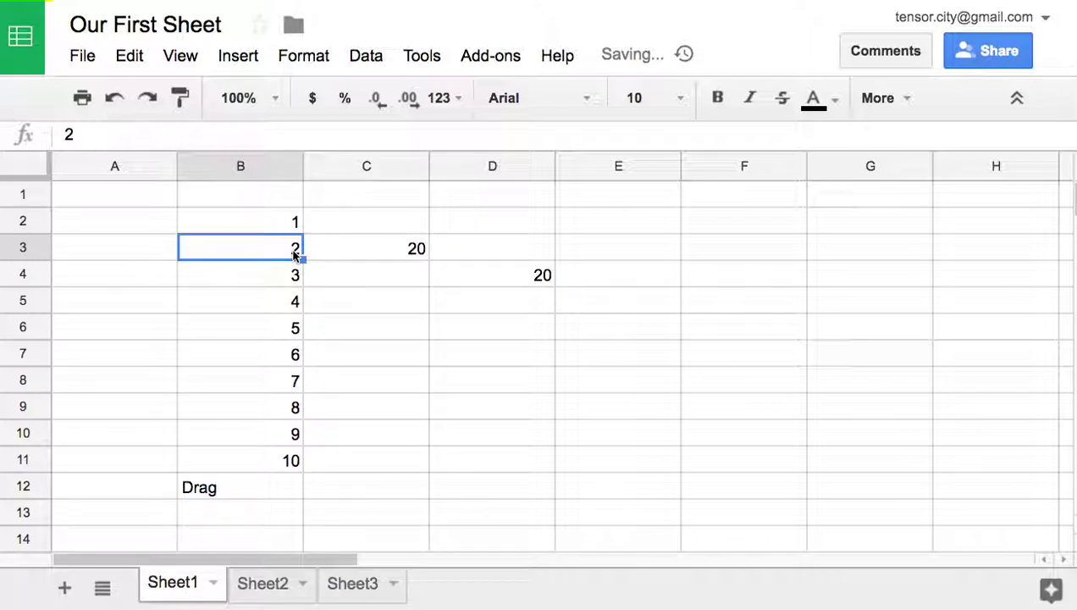
type("3")
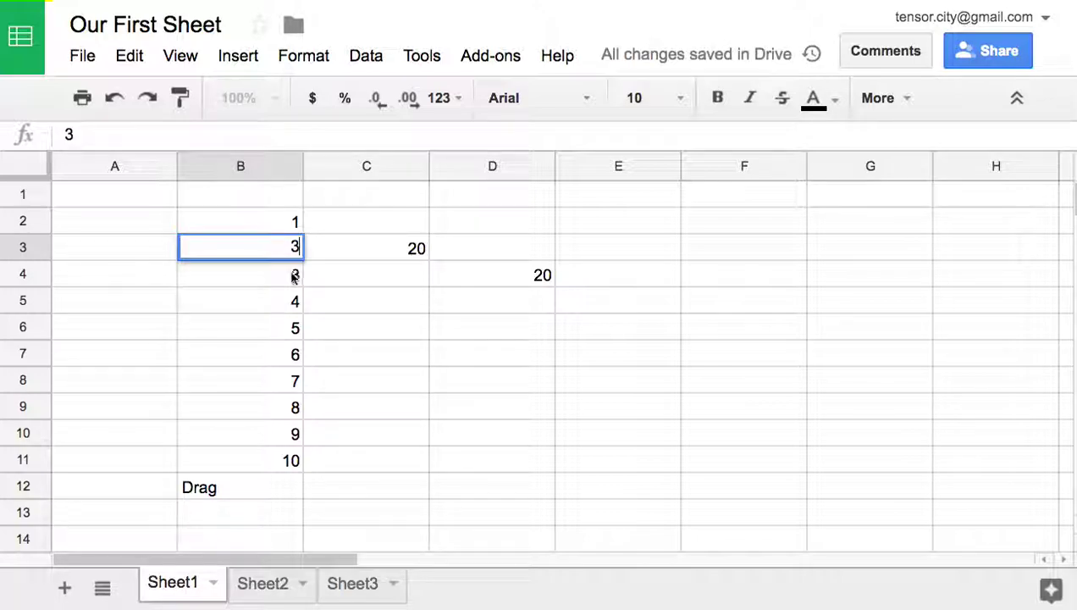
key("Return")
type("4")
key("BackSpace")
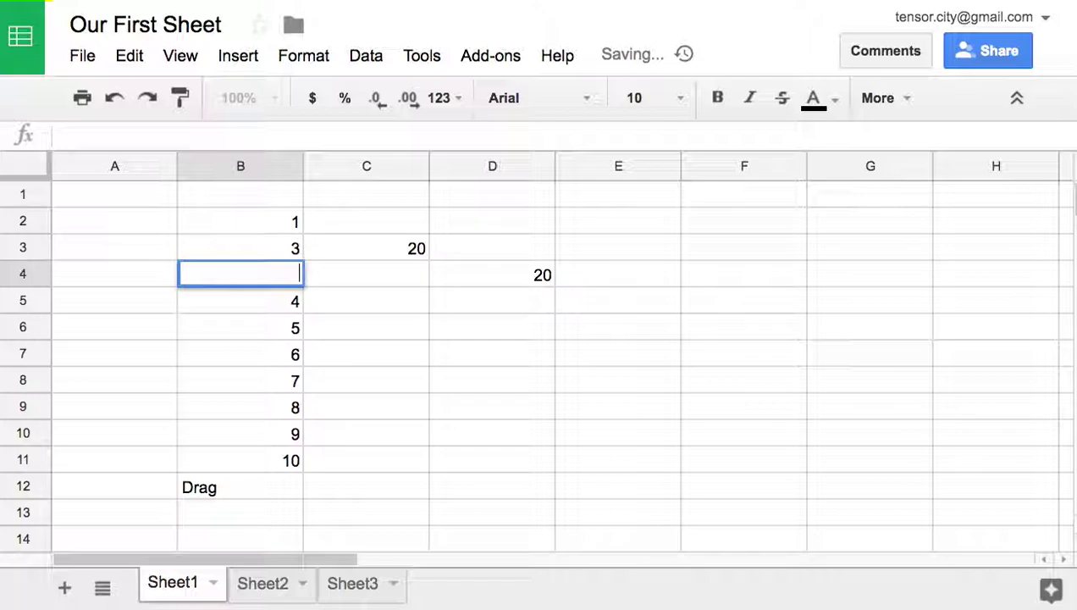
type("5")
mouse_move(296, 225)
left_mouse_down()
mouse_move(307, 380)
mouse_move(298, 462)
left_mouse_up()
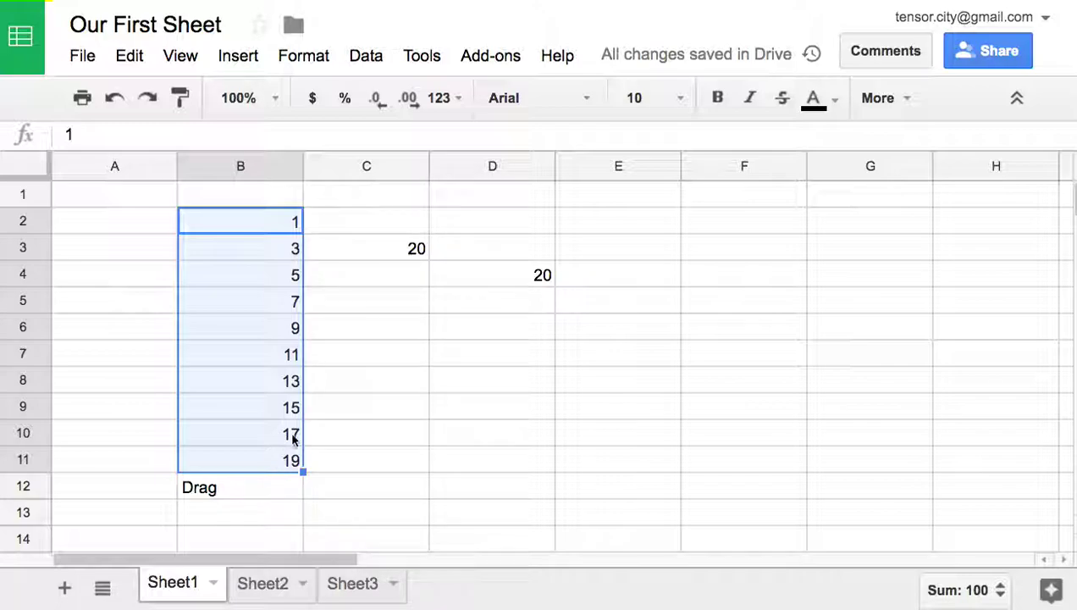
left_click(324, 417)
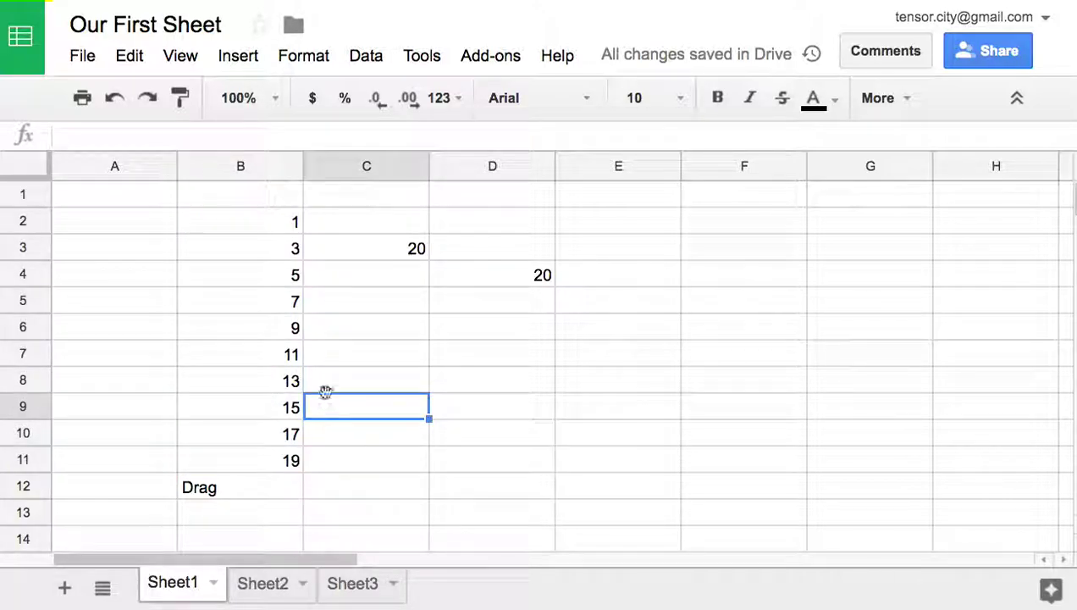
Replace the text in cell B12 with the formula =sum(B2:B11) to total the odd-number series
left_click(238, 487)
key("Delete")
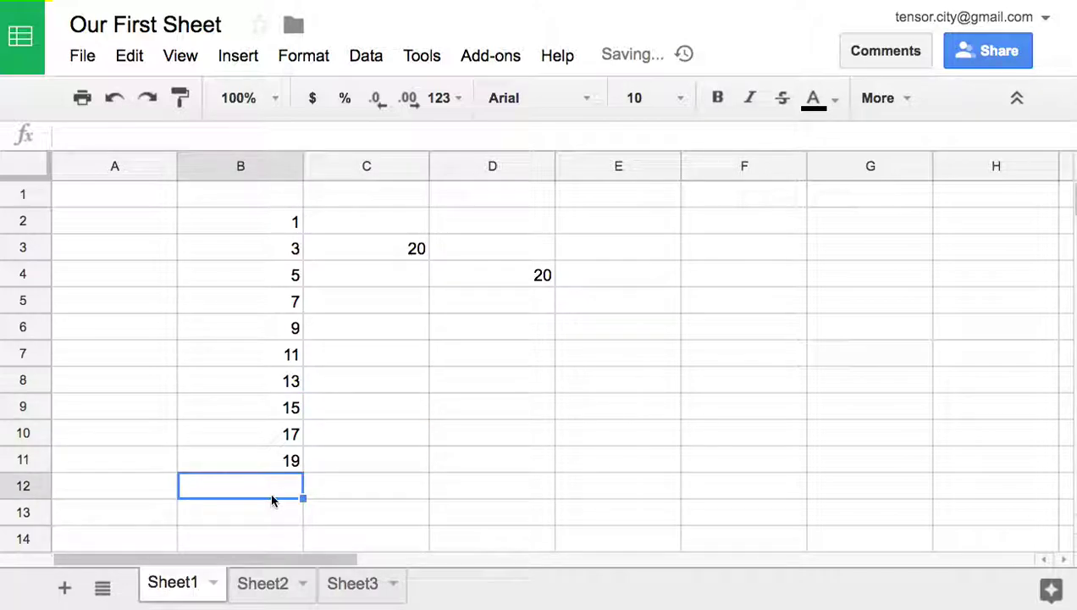
type("=")
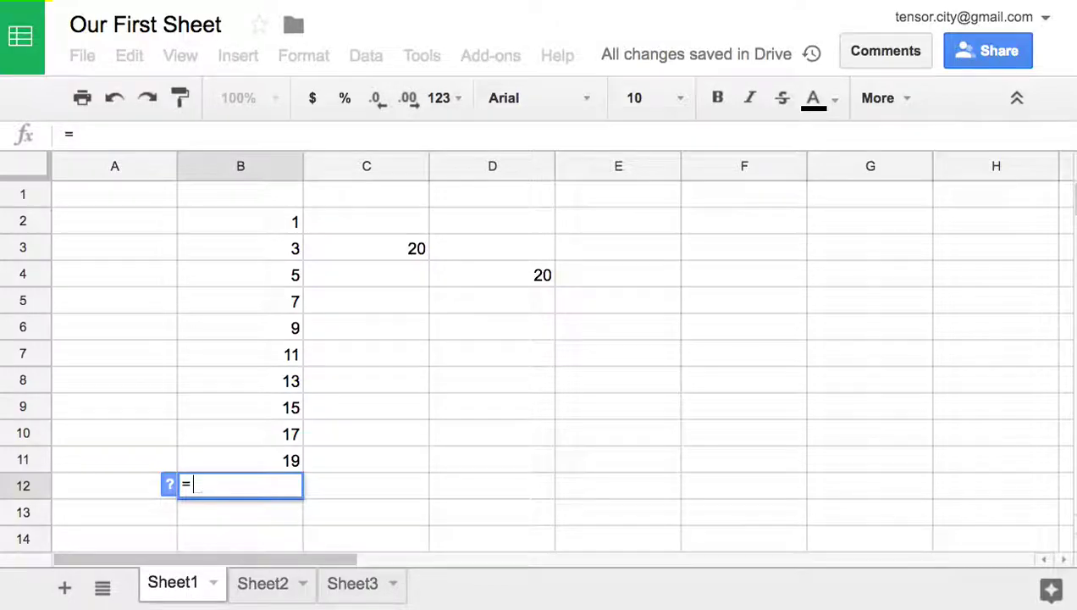
type("sum")
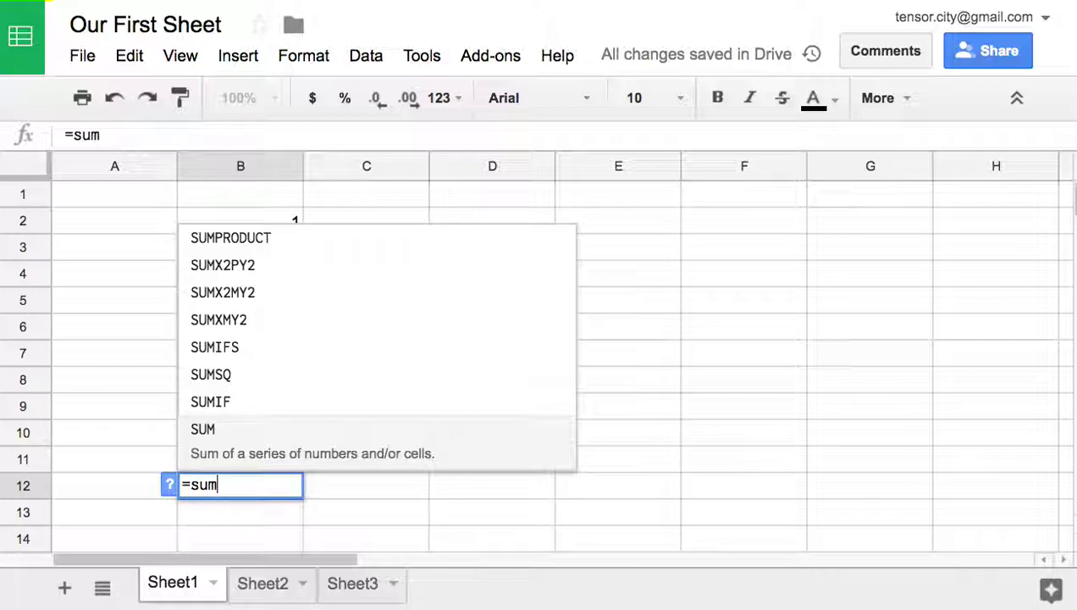
left_click_drag(288, 219, 298, 437)
left_click(280, 490)
double_click(281, 490)
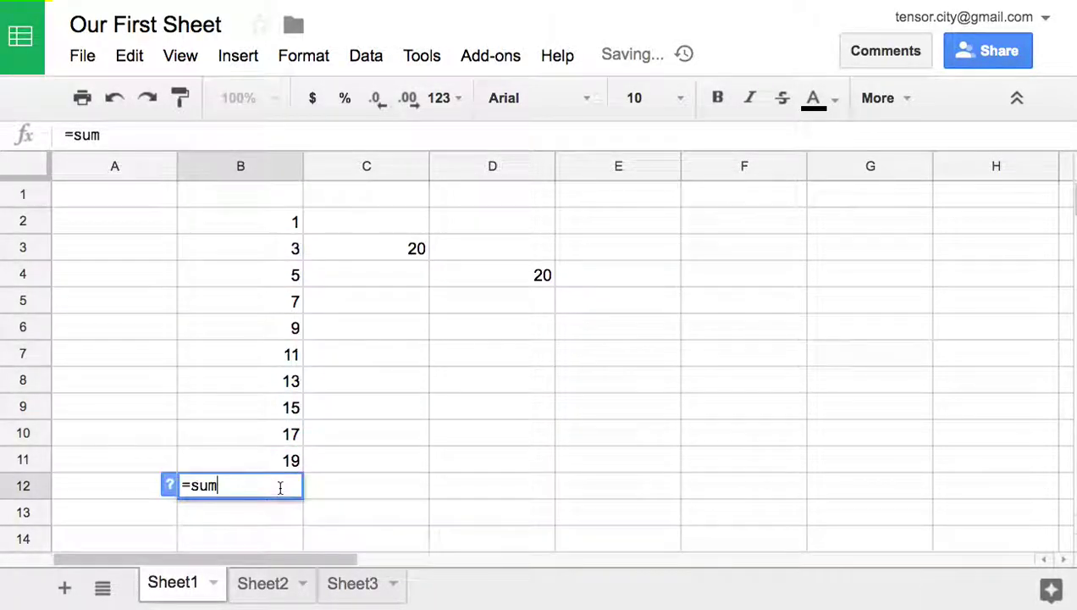
type("(")
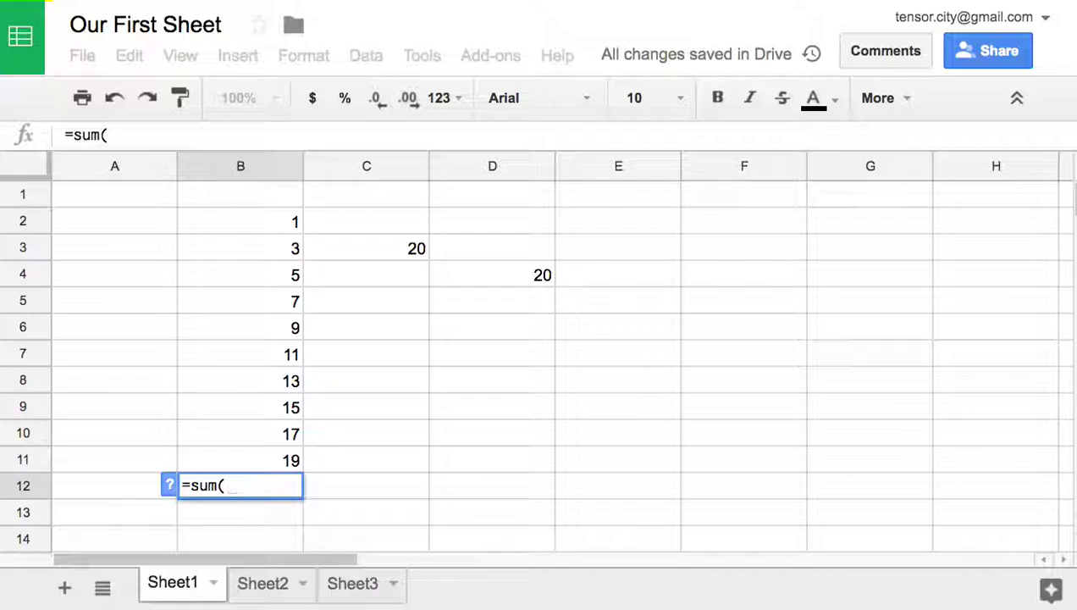
left_click_drag(267, 222, 273, 458)
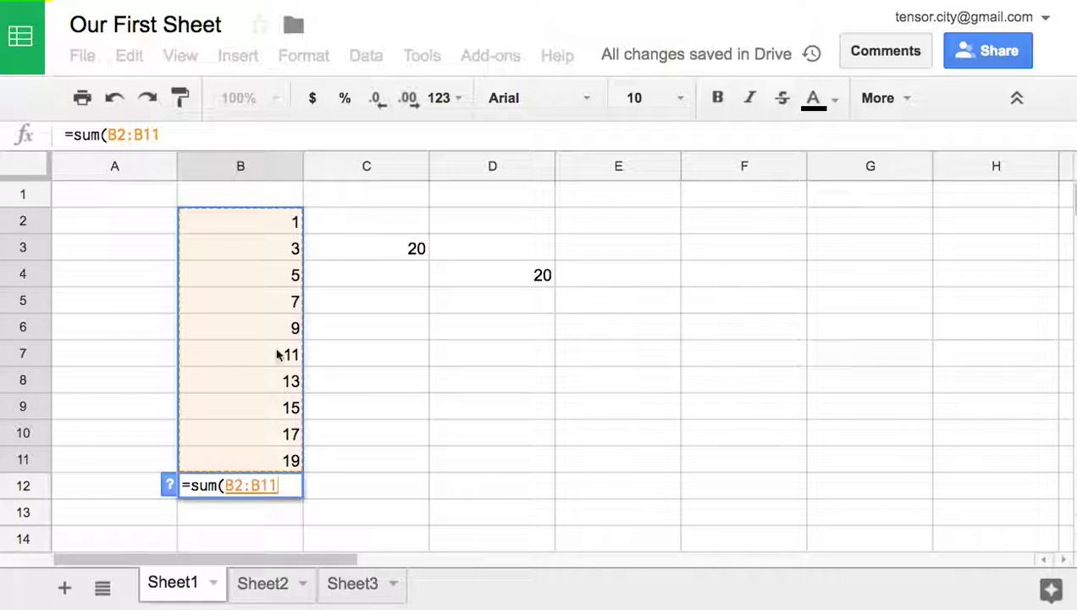
mouse_move(277, 488)
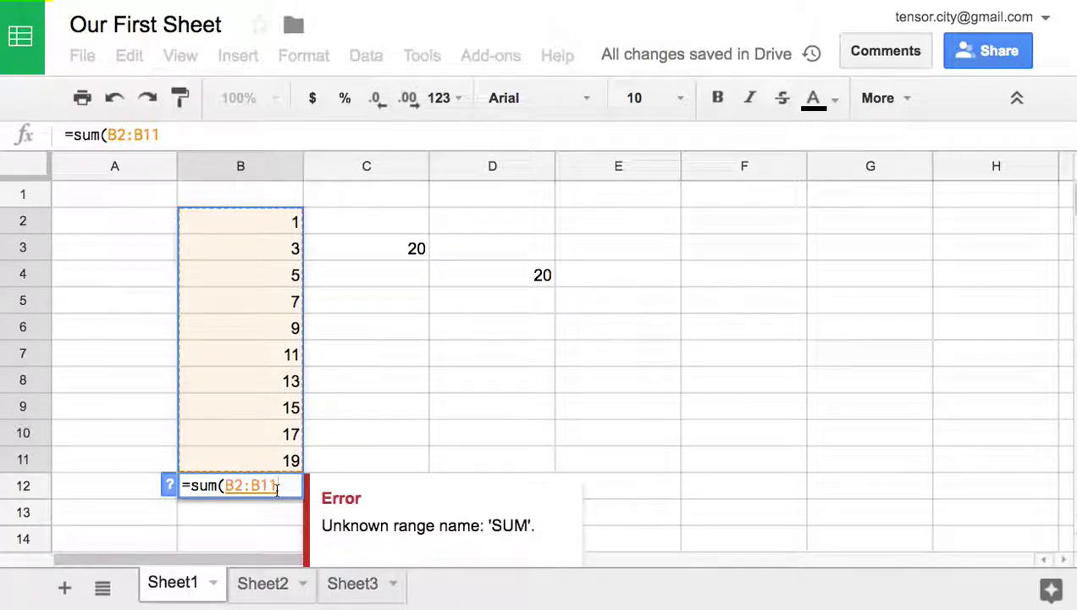
type(")")
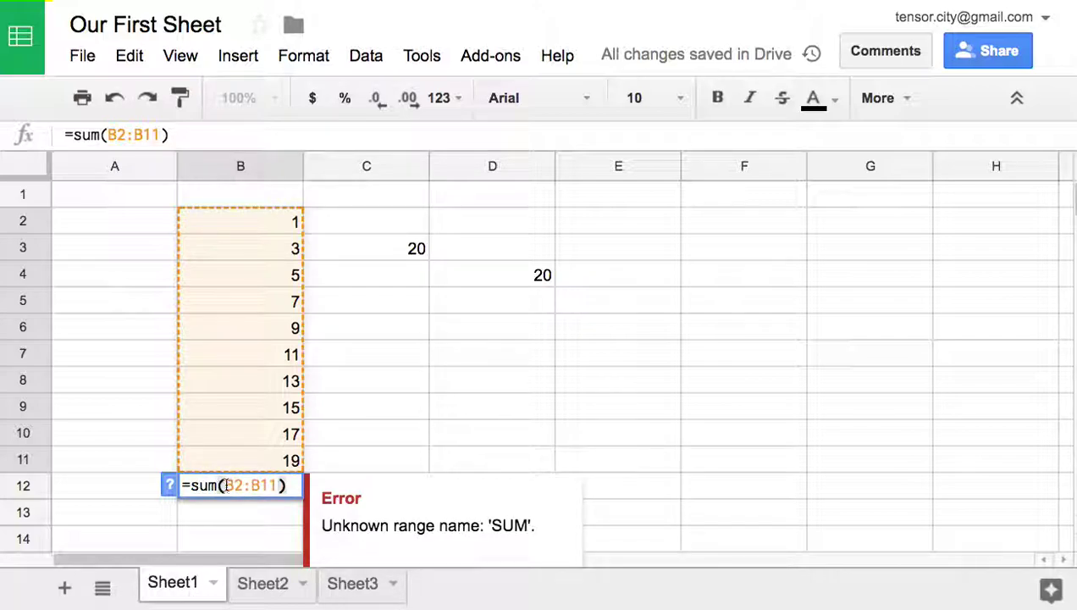
left_click_drag(225, 485, 287, 485)
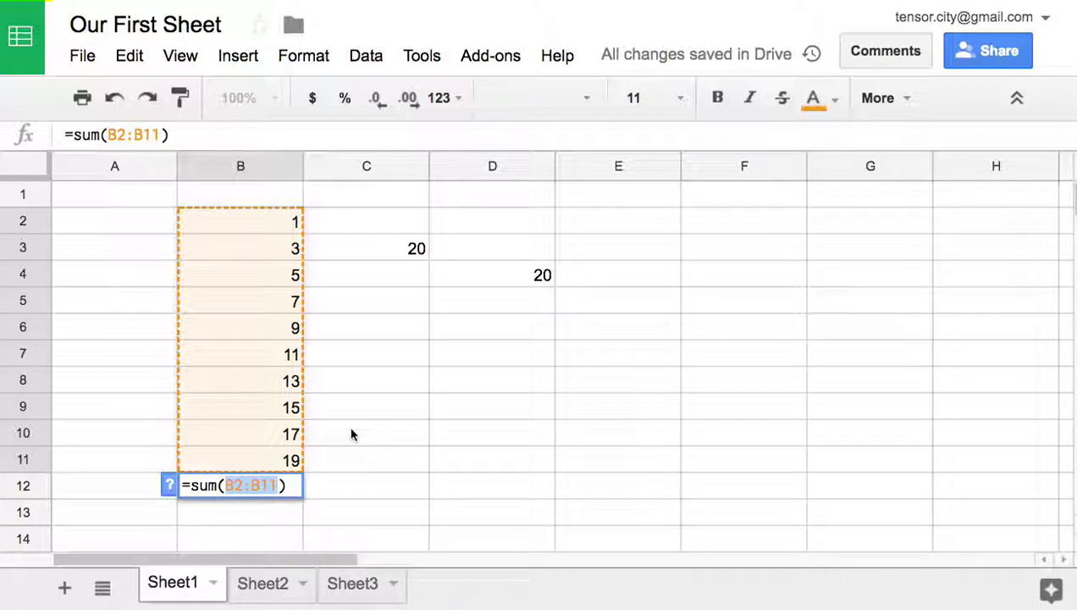
key("Return")
left_click(297, 490)
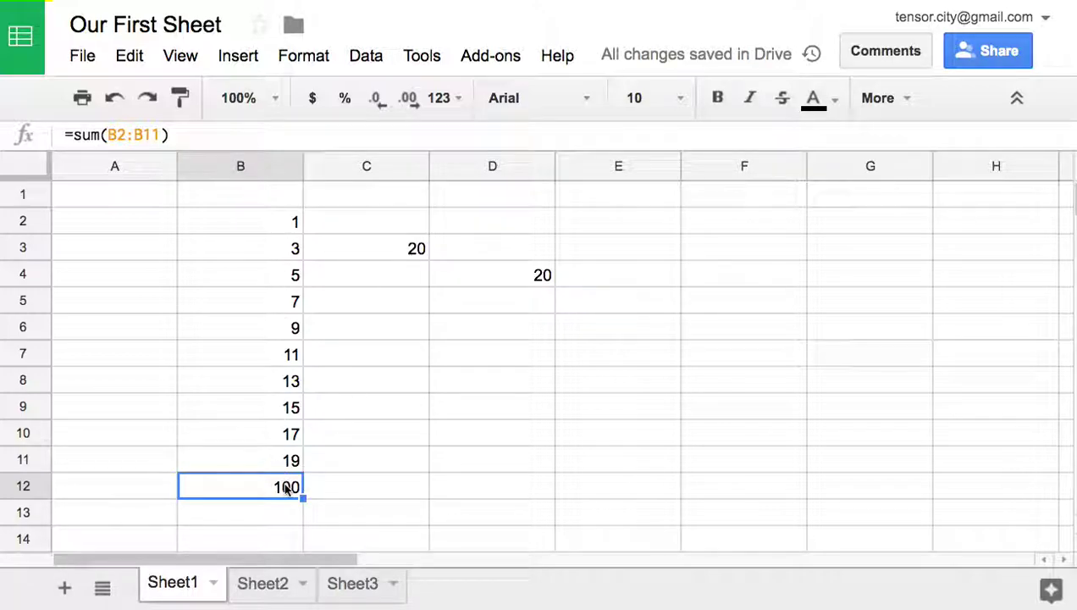
Enter the label "Function" in cell C12, beside the sum formula
left_click(390, 491)
type("Fuc")
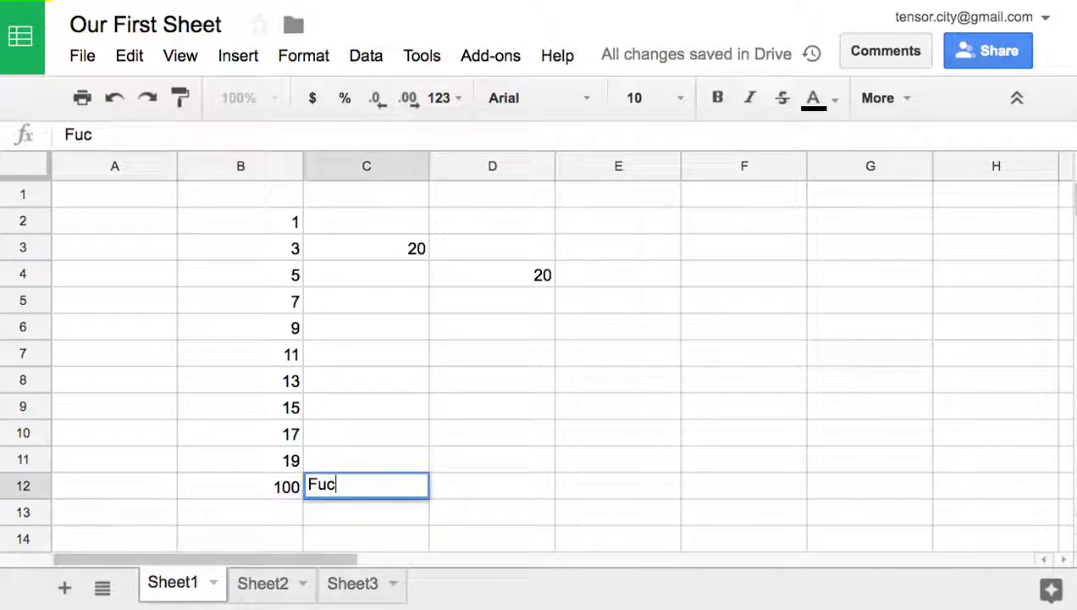
key("BackSpace")
type("ntion")
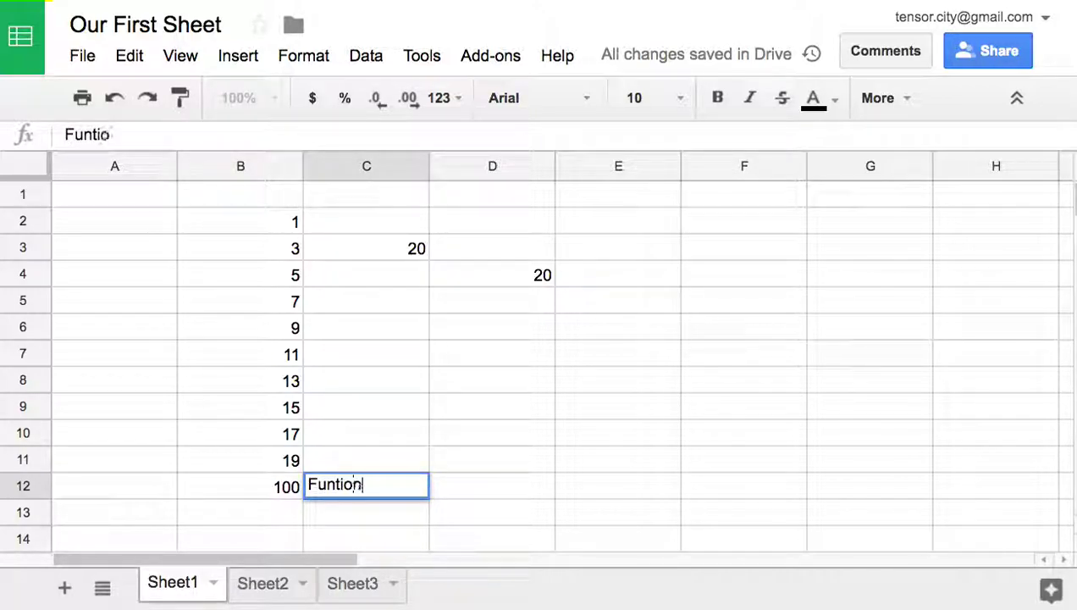
key("BackSpace")
key("BackSpace")
key("BackSpace")
key("BackSpace")
type("ction")
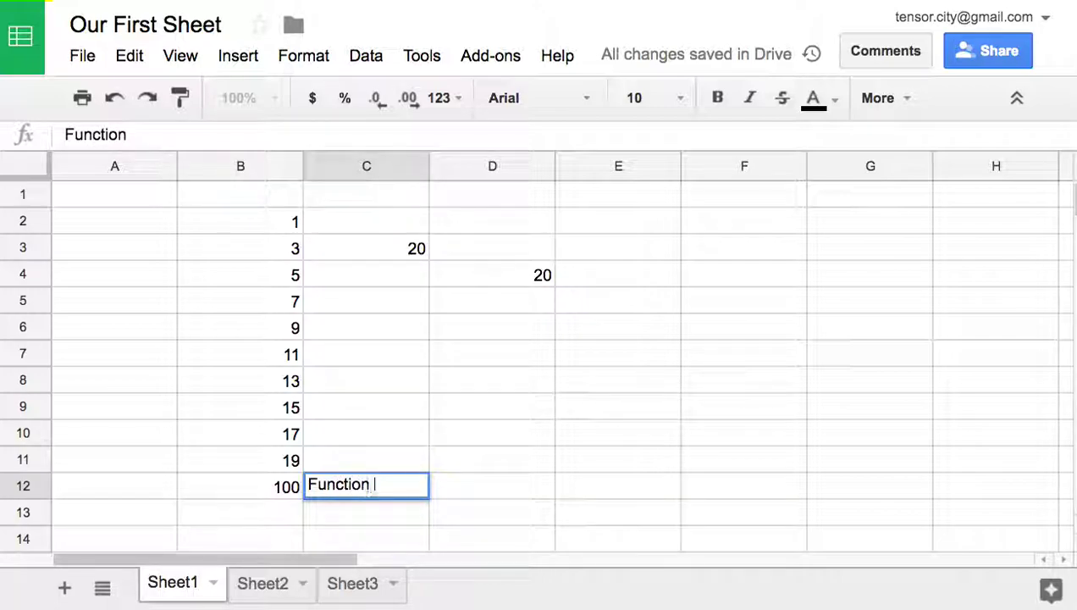
Enter the sample text "Dart Language" in cell D7 and erase it
left_click(472, 364)
type("Dart")
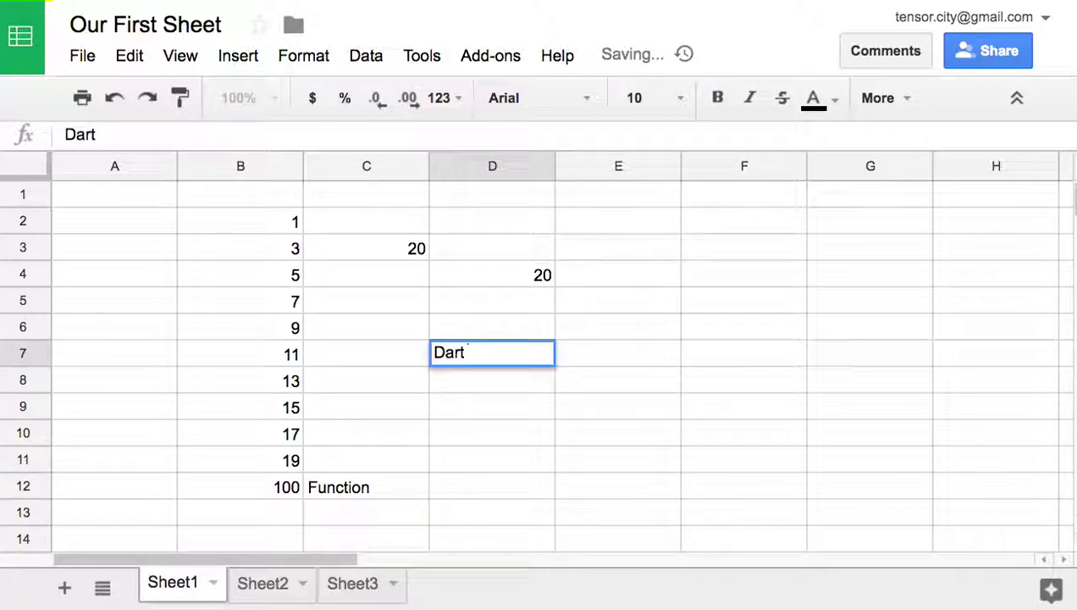
type(" Language")
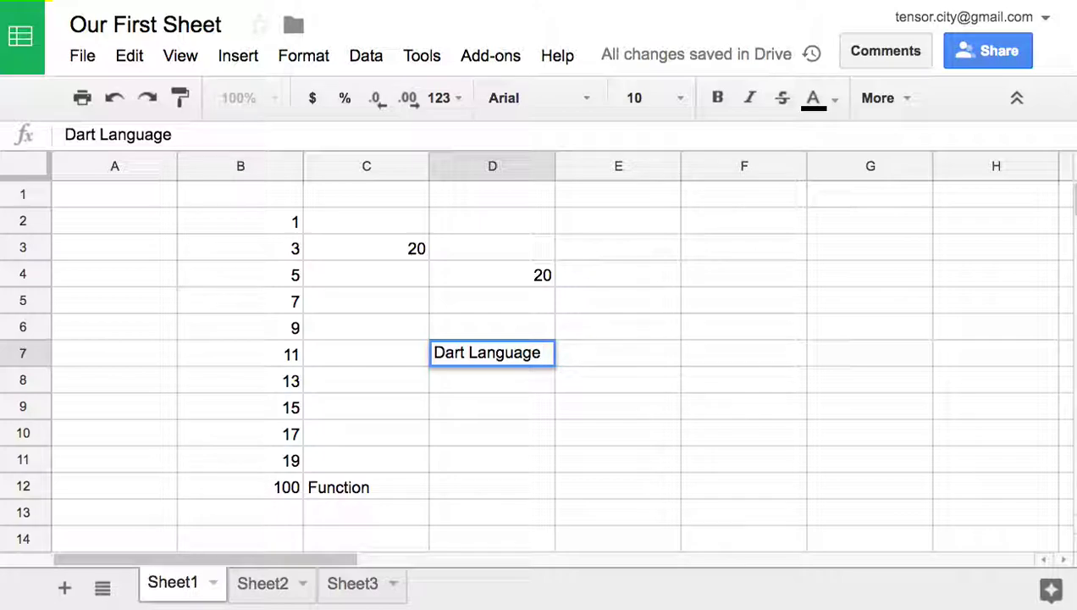
triple_click(479, 354)
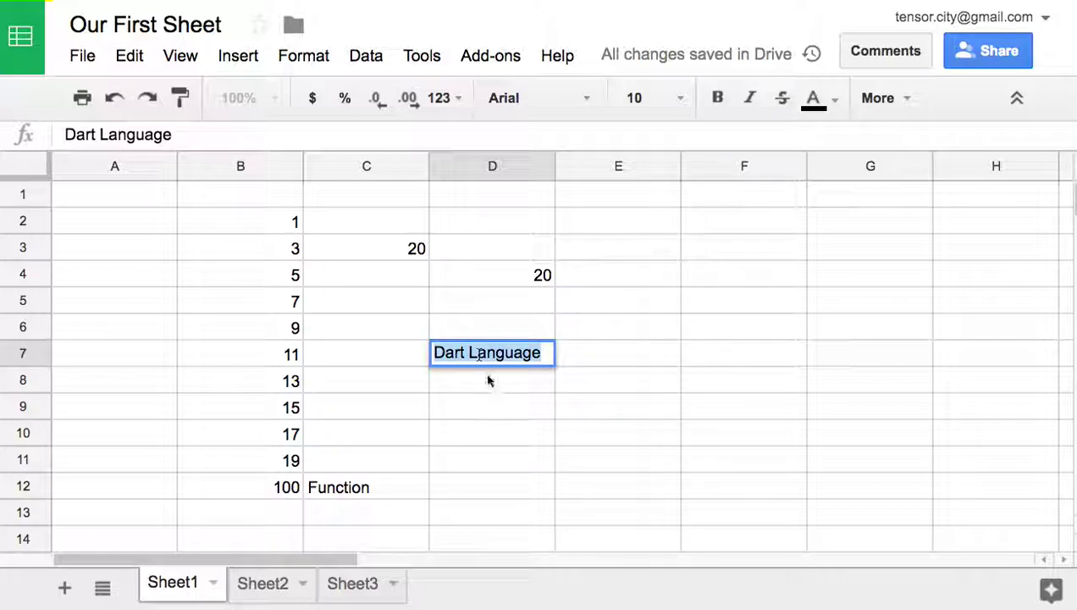
key("BackSpace")
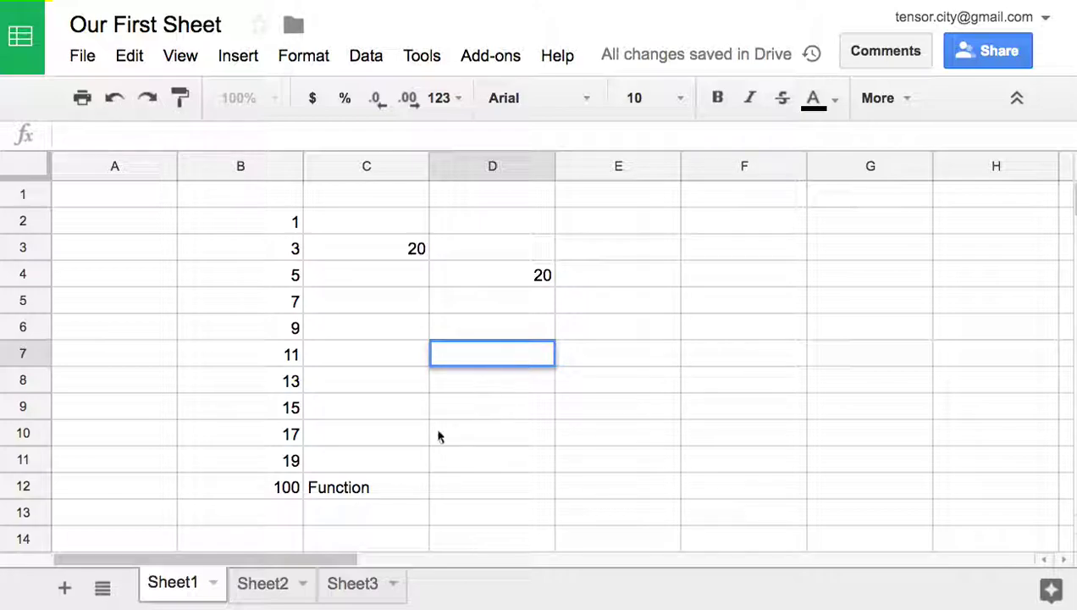
Extend the label in C12 to "Function(Parameter or Argument)" and clear the cell
double_click(383, 490)
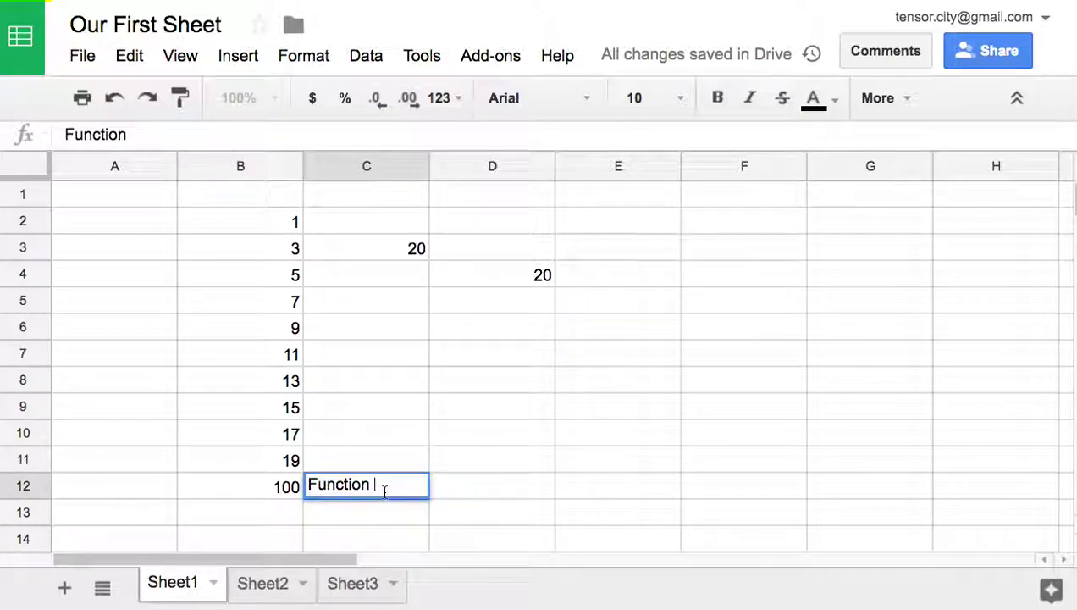
type("(Pame")
key("BackSpace")
key("BackSpace")
type("rameter")
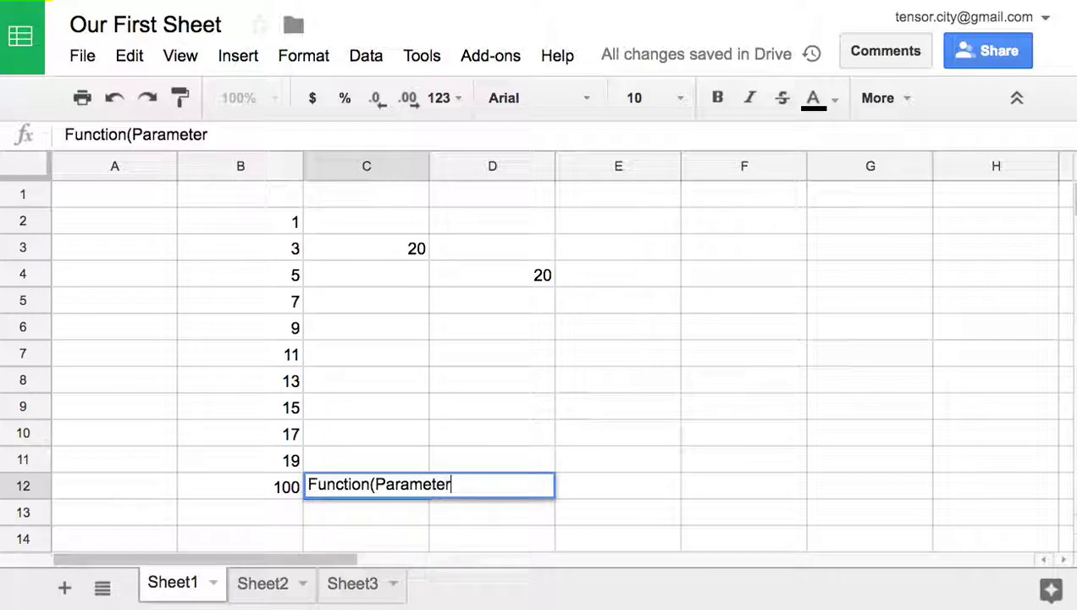
type(",")
key("BackSpace")
key("BackSpace")
type("or Argumne")
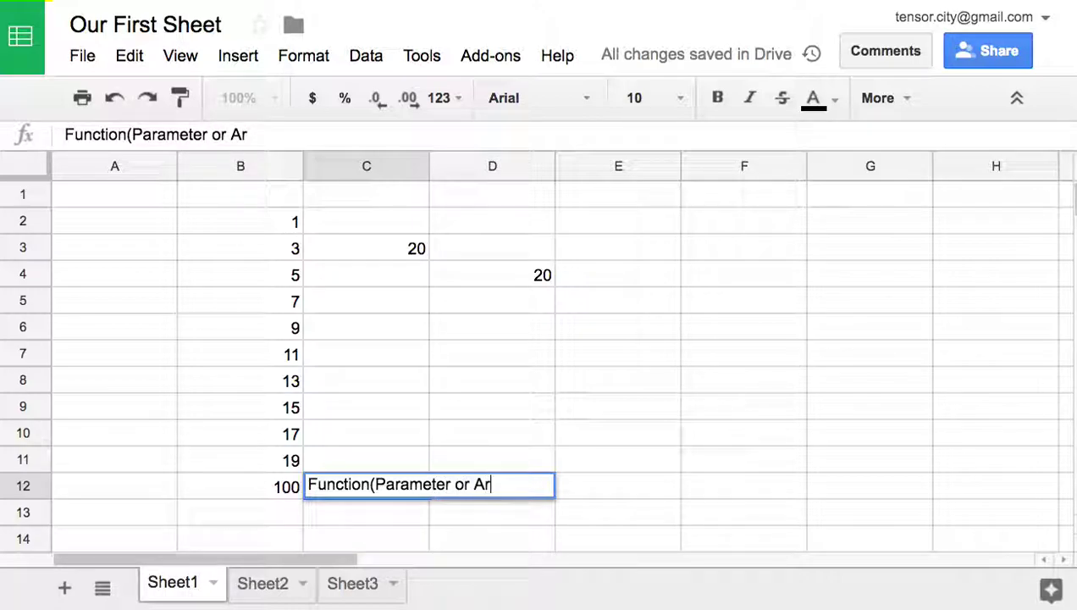
type("t")
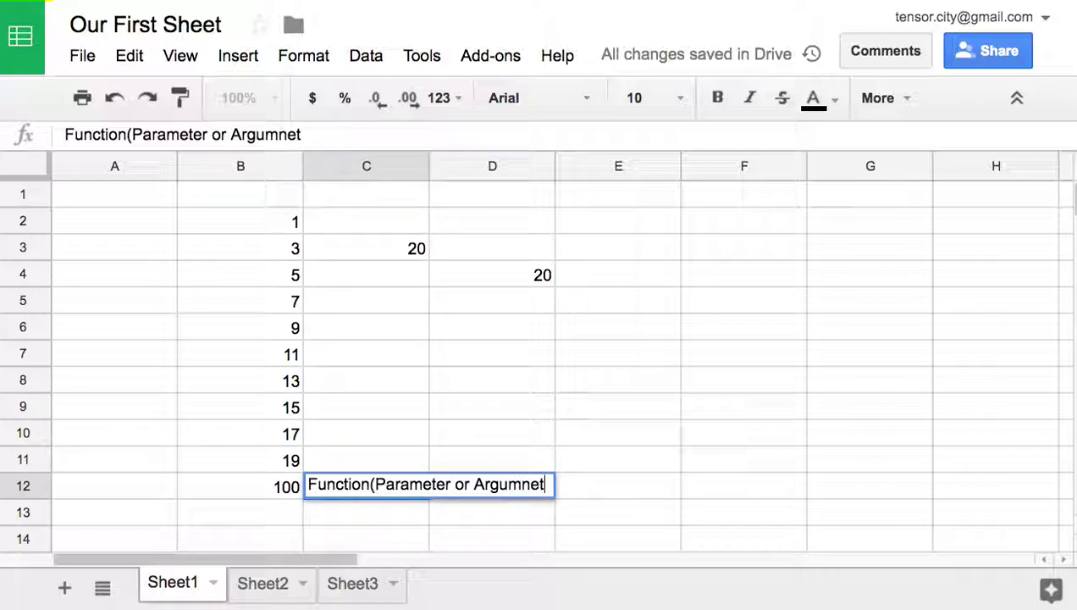
key("BackSpace")
key("BackSpace")
key("BackSpace")
type("ent")
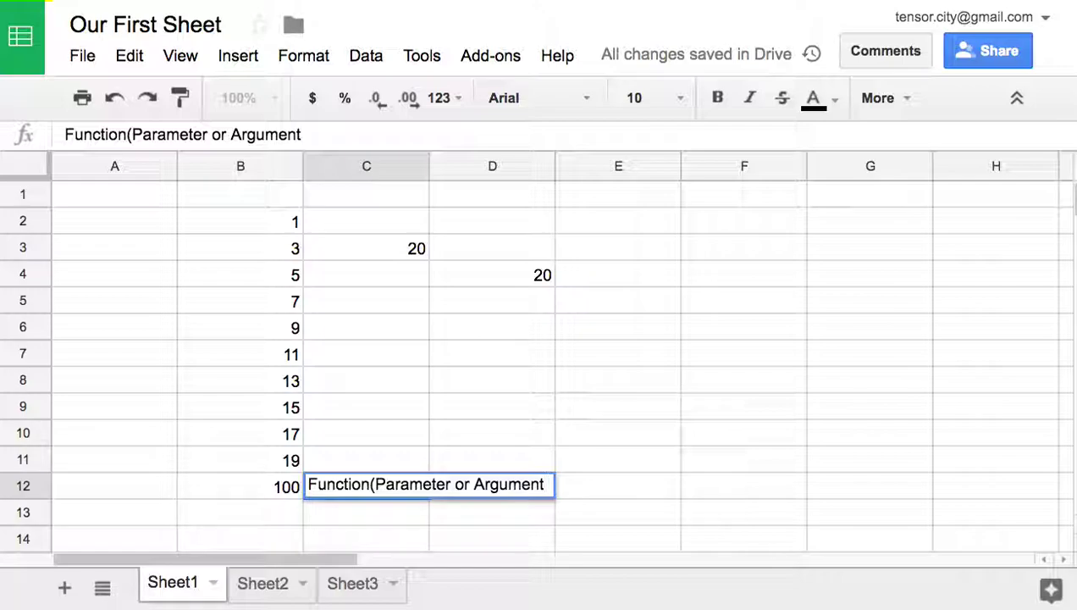
type(")")
left_click(385, 489)
key("Delete")
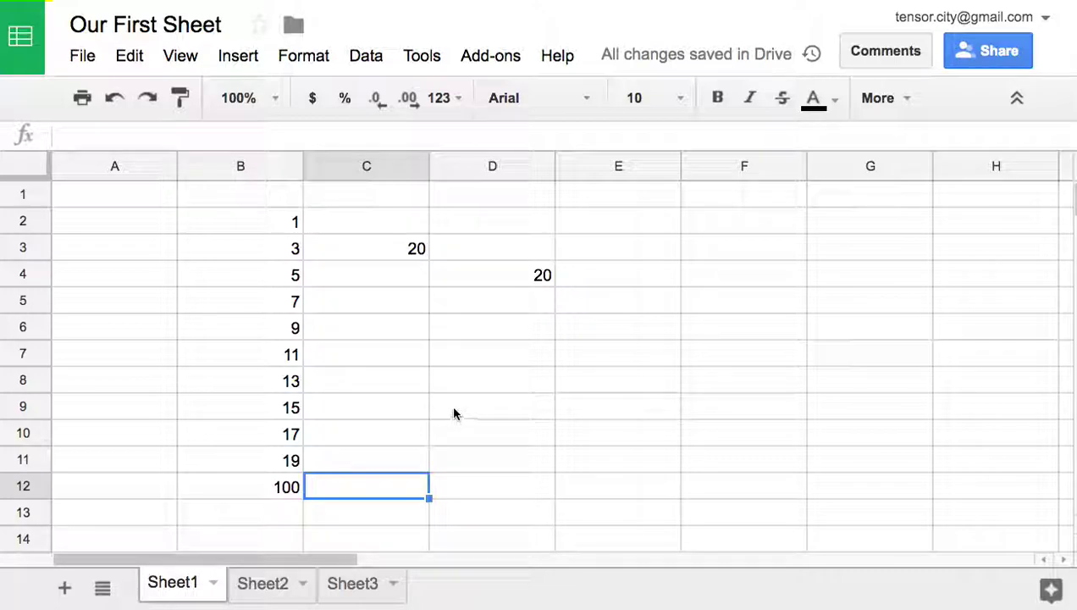
Enter the label "Function" in cell F4
left_click(749, 282)
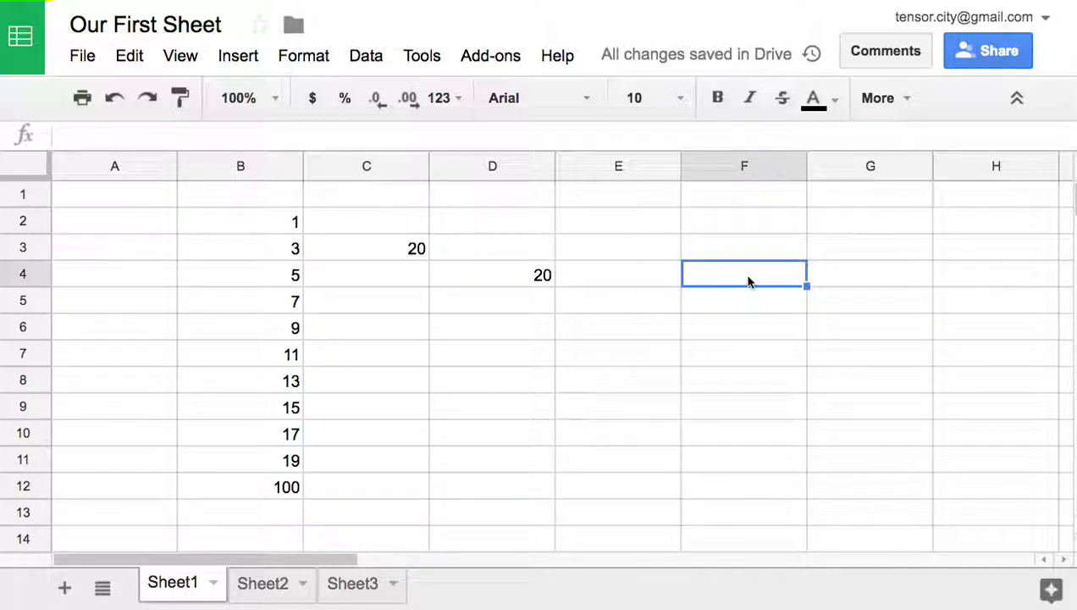
type("Fuc")
key("BackSpace")
type("m")
key("BackSpace")
type("nc")
key("BackSpace")
type("t")
key("BackSpace")
type("ction")
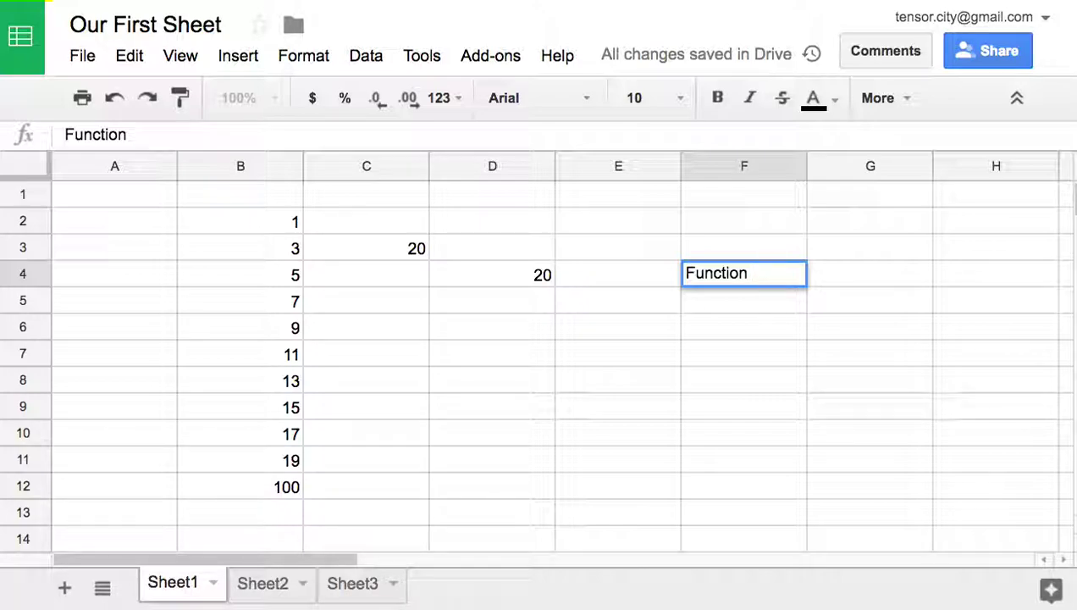
Enter "Mathematic" in cell G4, beside the Function label, and replace it with "Precalculus"
left_click(825, 285)
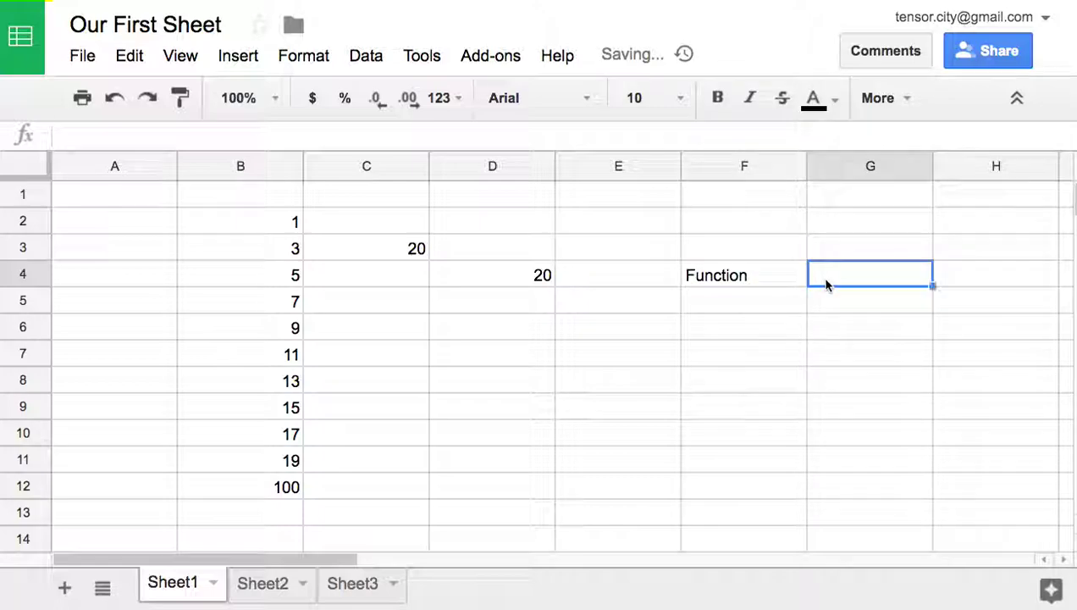
type("Mat")
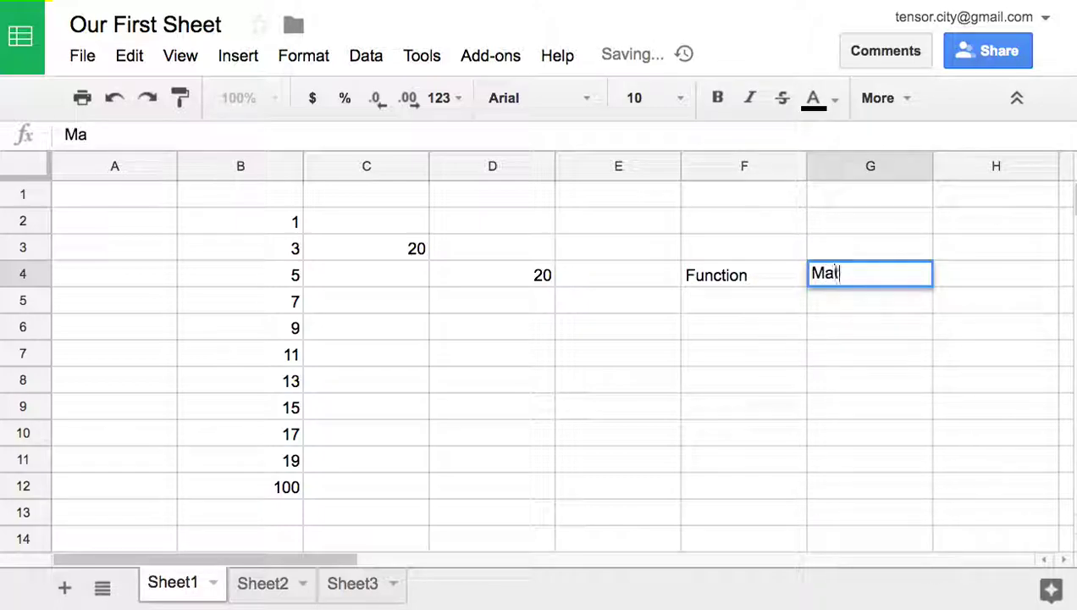
type("hematic")
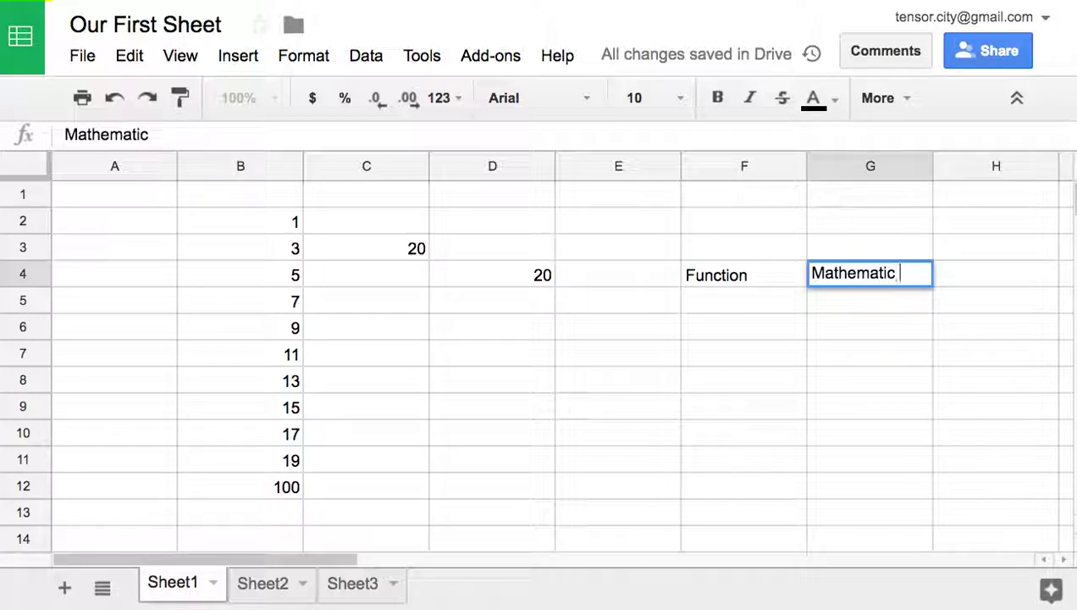
key("BackSpace")
key("BackSpace")
key("BackSpace")
key("BackSpace")
key("BackSpace")
key("BackSpace")
key("BackSpace")
key("BackSpace")
key("BackSpace")
key("BackSpace")
key("BackSpace")
type("Pr")
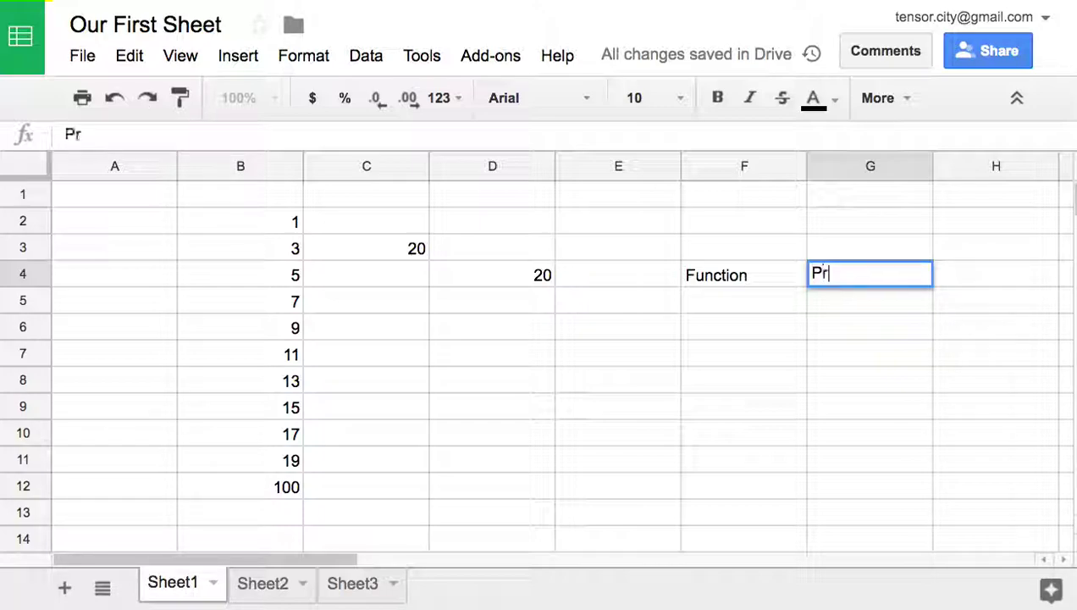
type("ecalculus")
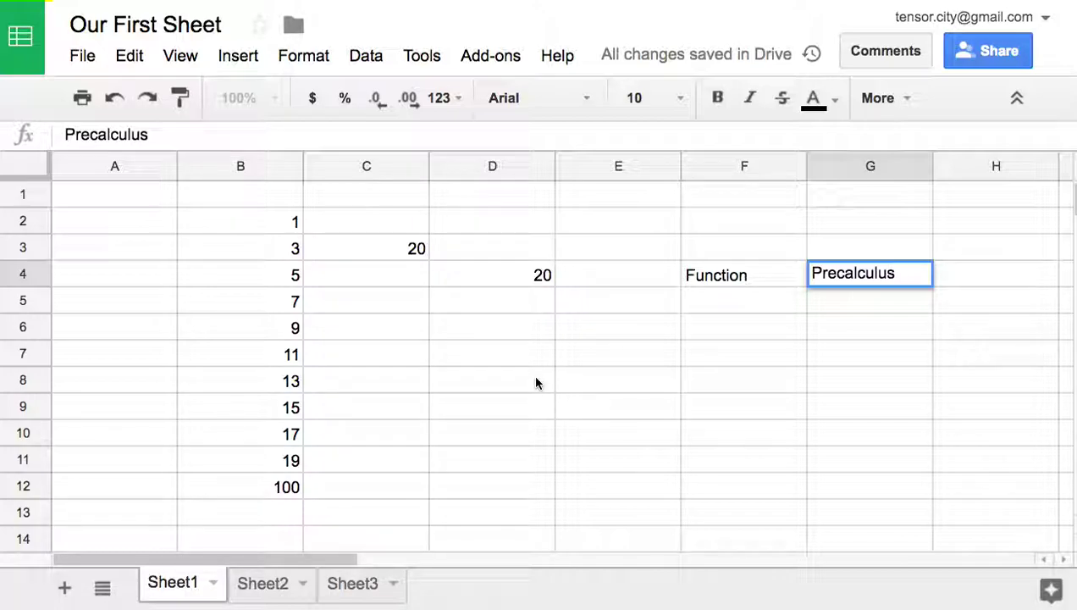
left_click(723, 278)
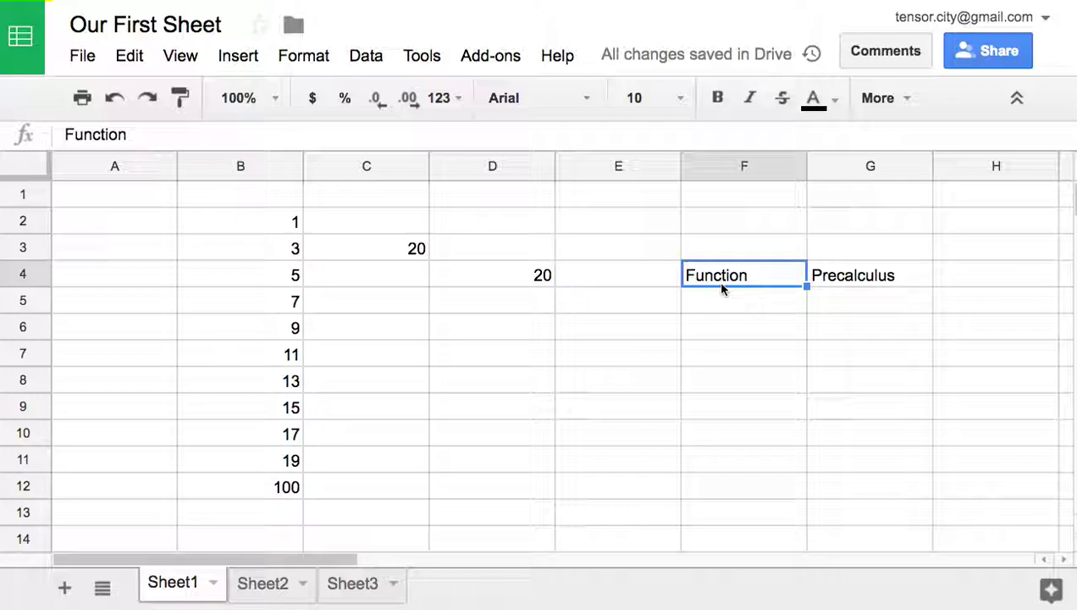
Enter the text "Automation = Coding" in cell F5, below the Function label
left_click(757, 302)
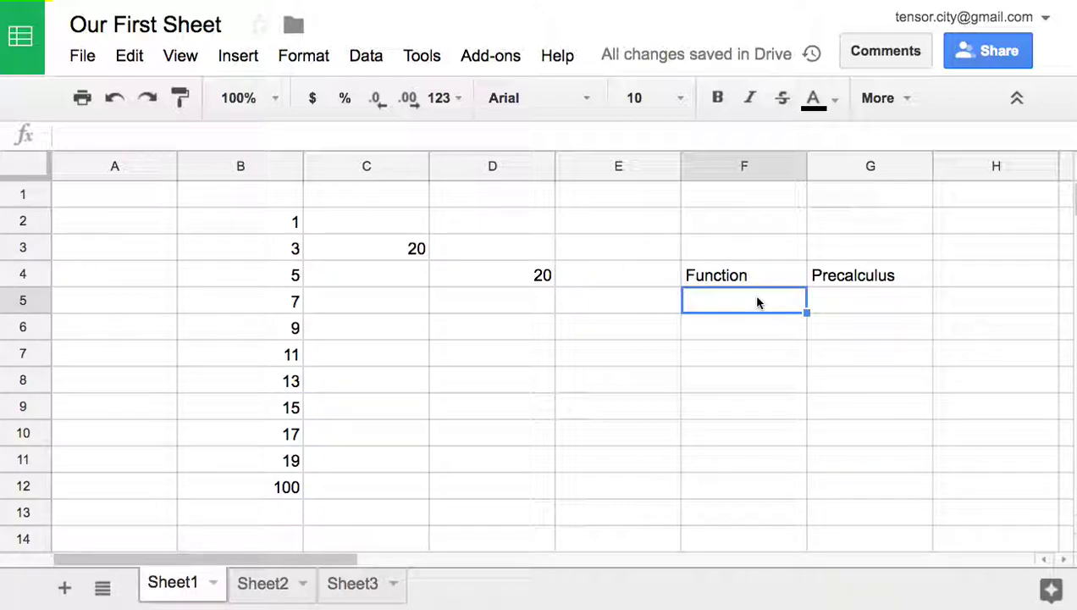
type("A")
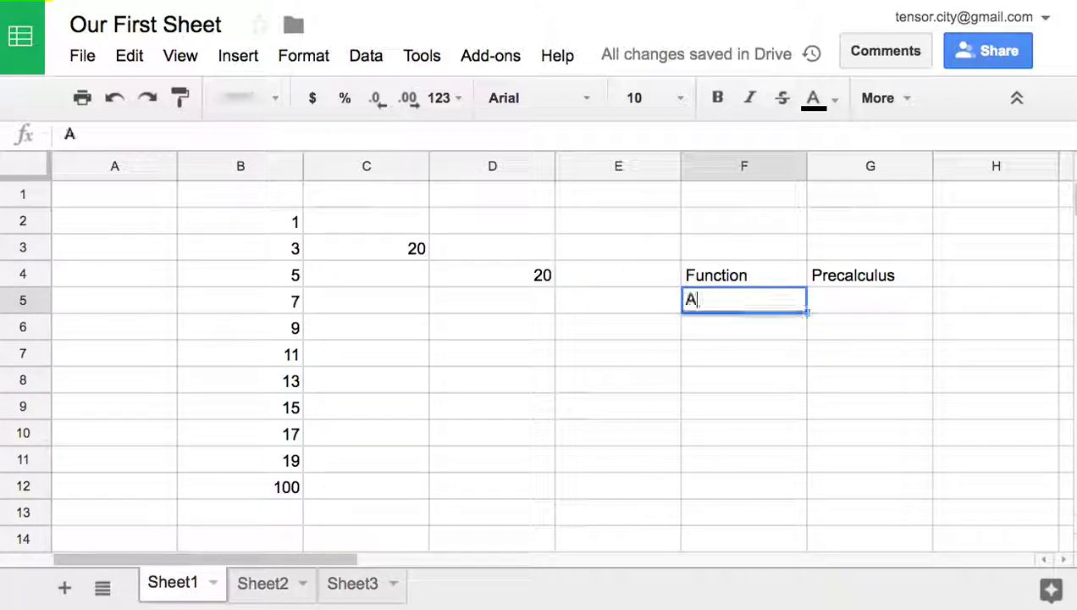
type("utomation ")
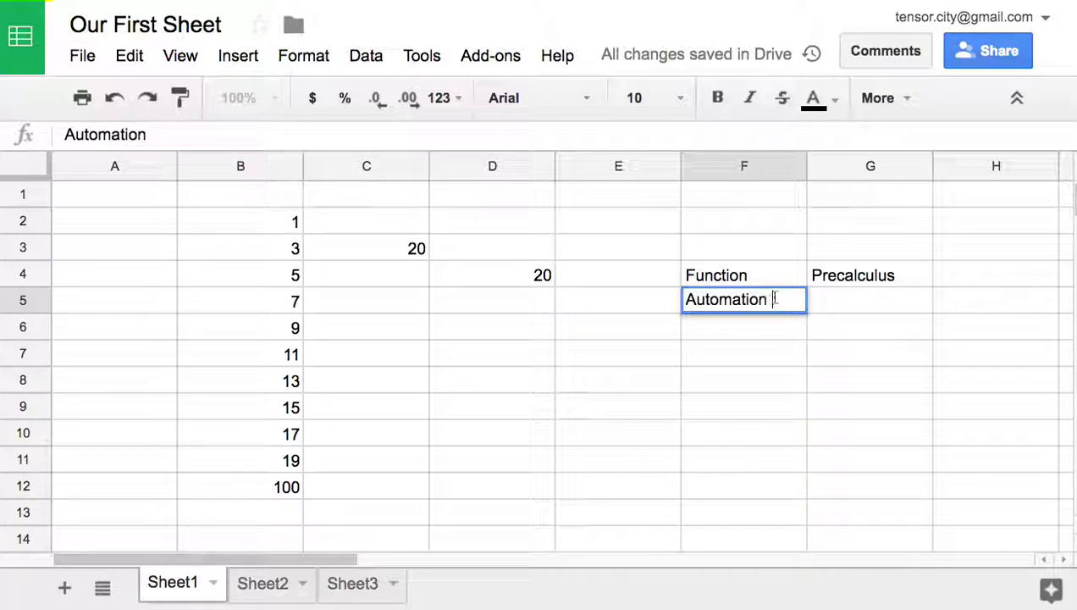
type("= Coding")
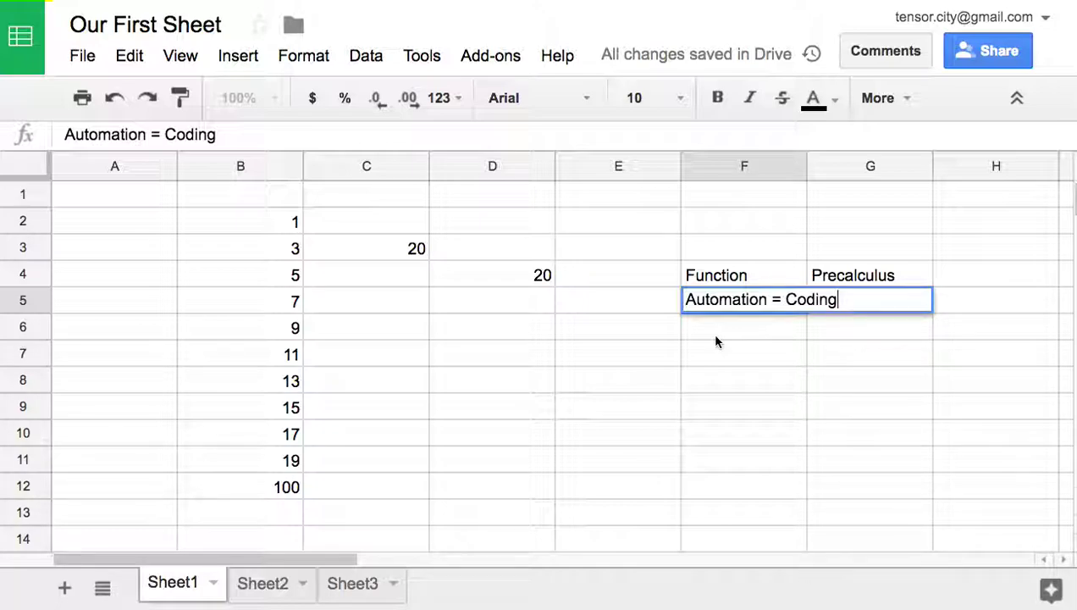
Enter the label "중등 3년차" in cell H5, on the Automation = Coding row
key("Return")
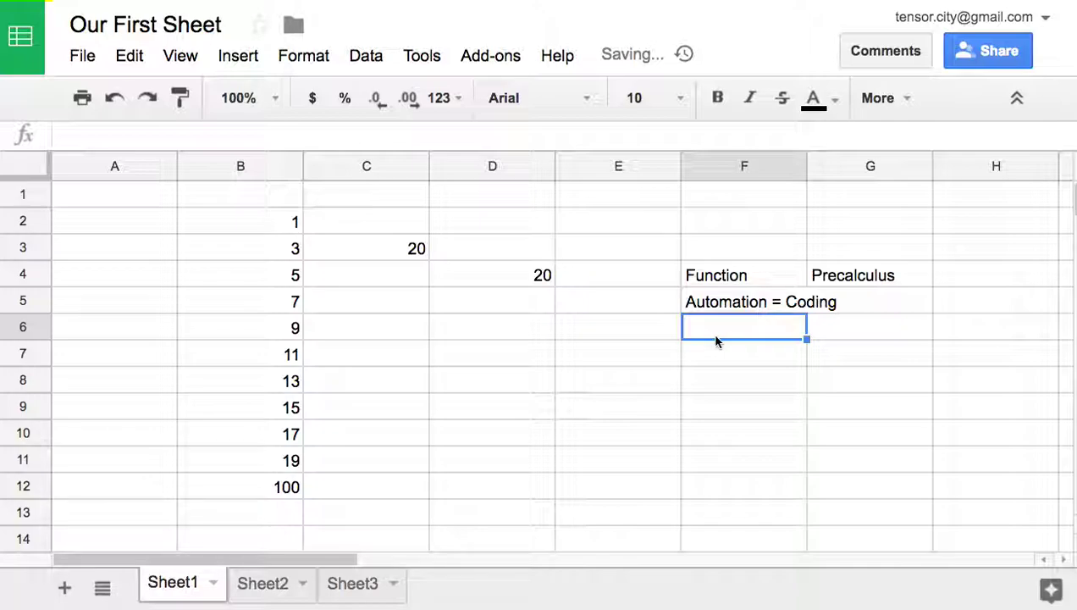
left_click(954, 309)
type("중")
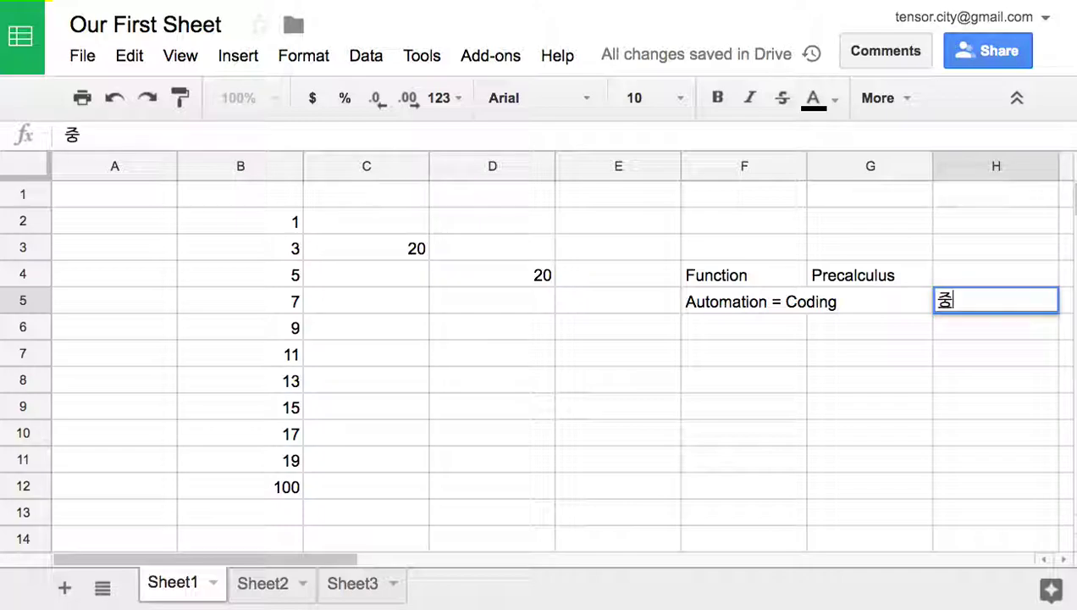
type("등 3년차")
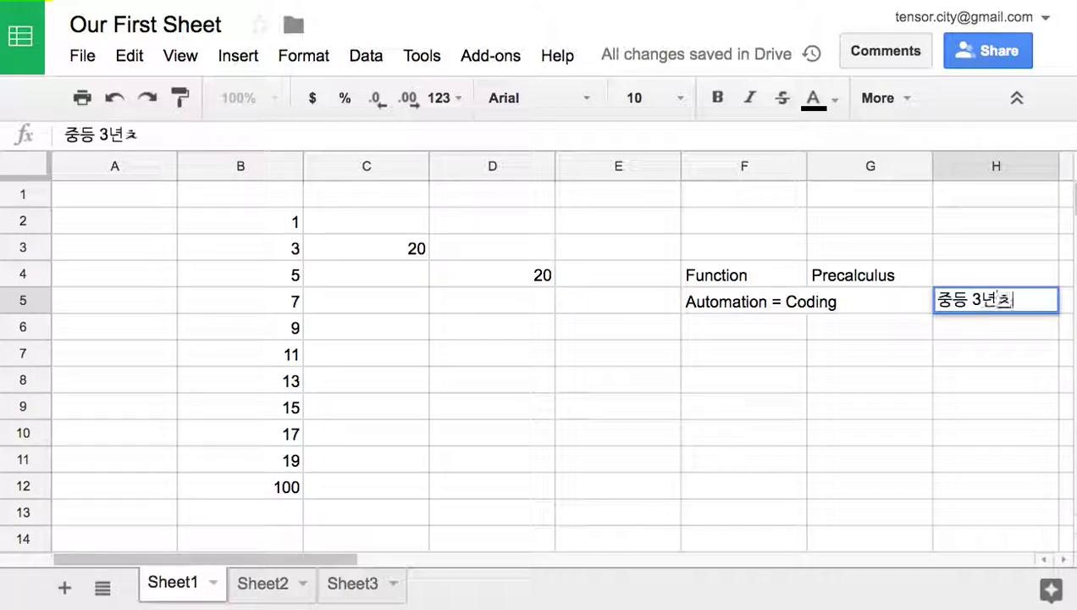
Enter the label "중등 2년차" in cell H4, beside the Precalculus label
left_click(943, 280)
type("중등 ")
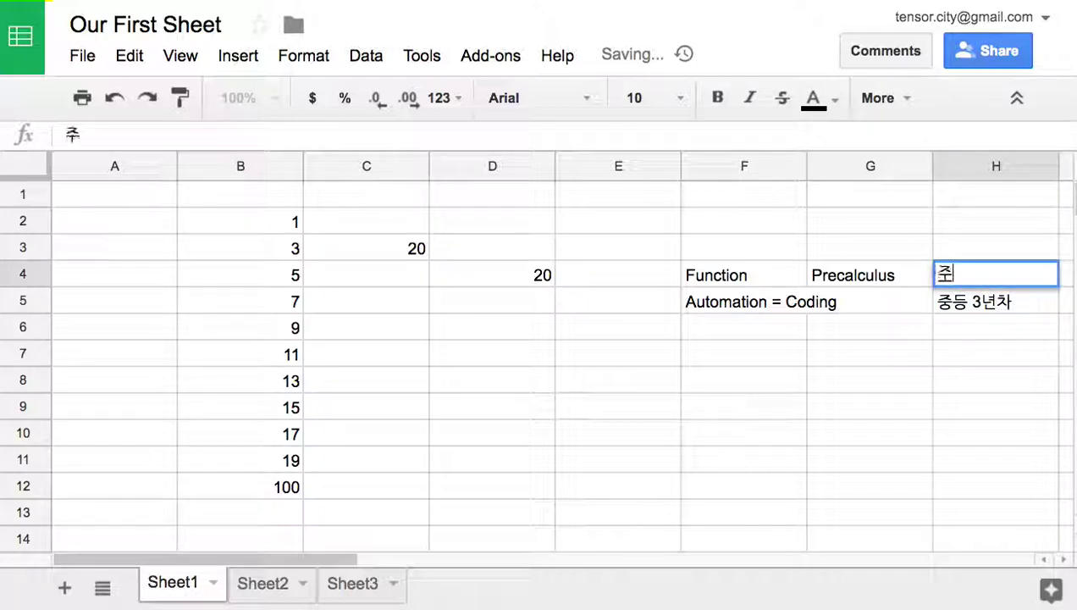
type("2년차")
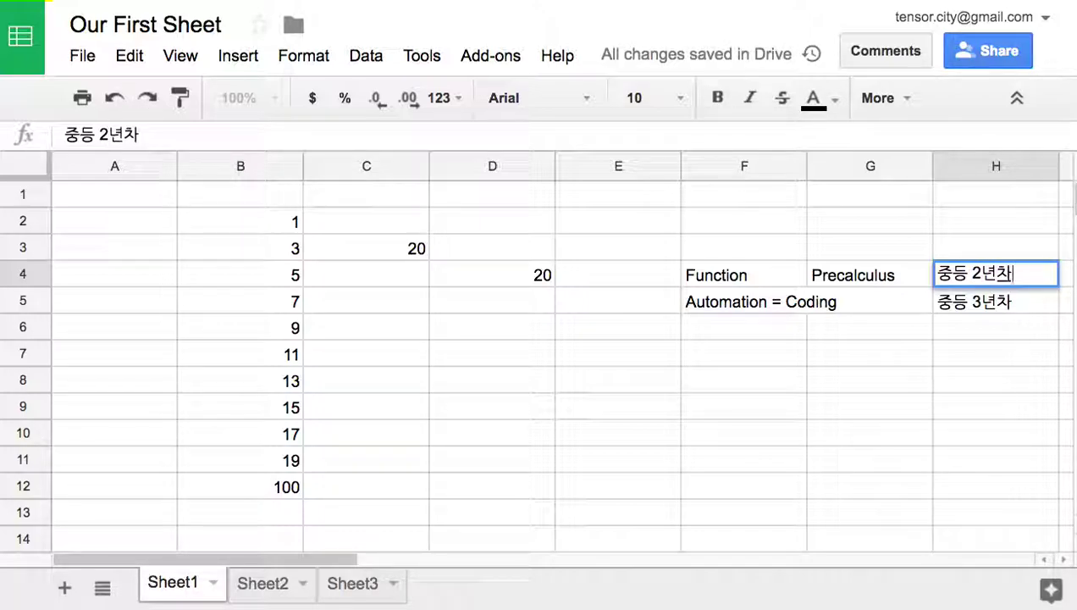
Clear all the contents of the range A2:H12 on Sheet1
left_click_drag(163, 222, 992, 495)
key("Delete")
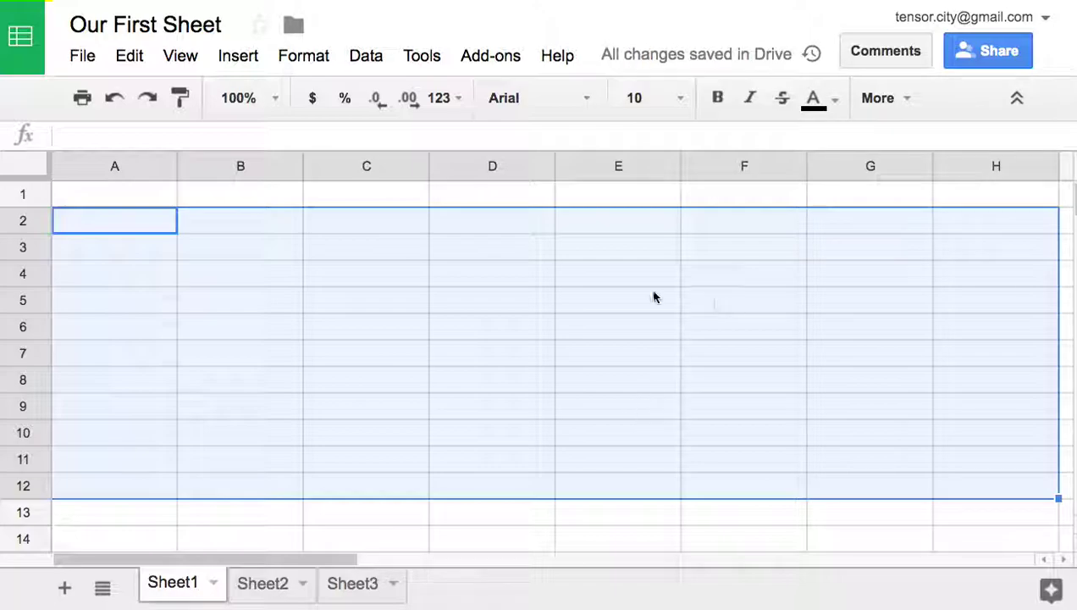
left_click(493, 254)
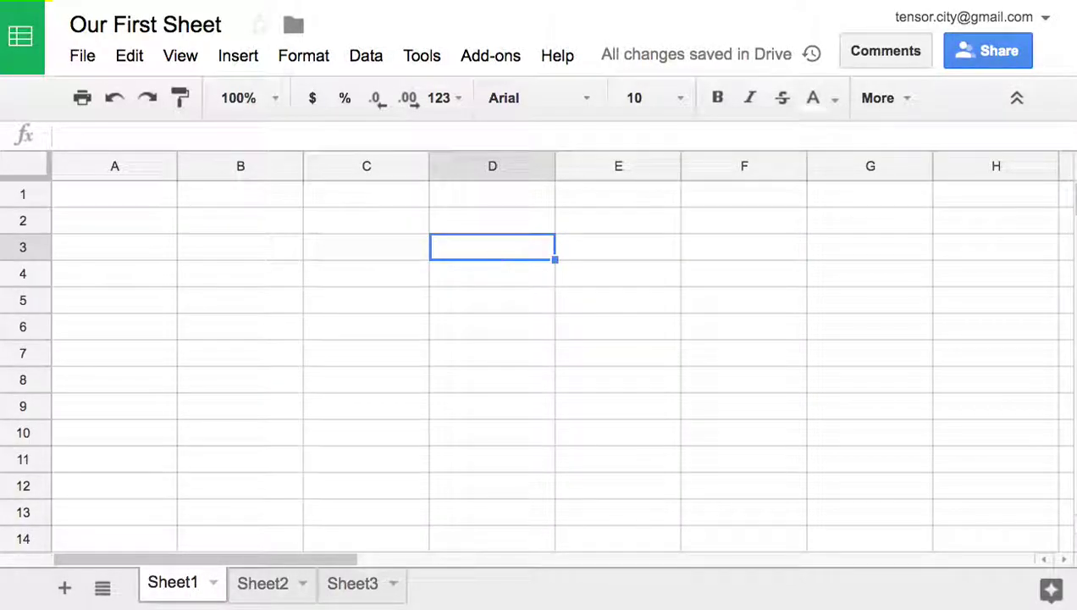
type("넵")
key("BackSpace")
key("BackSpace")
key("BackSpace")
left_click(495, 323)
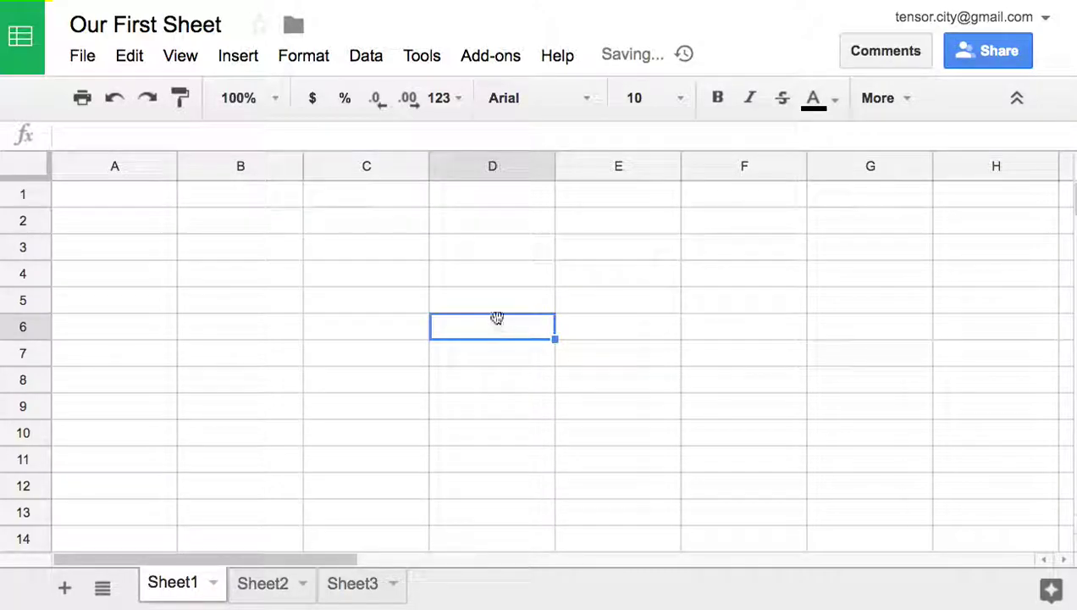